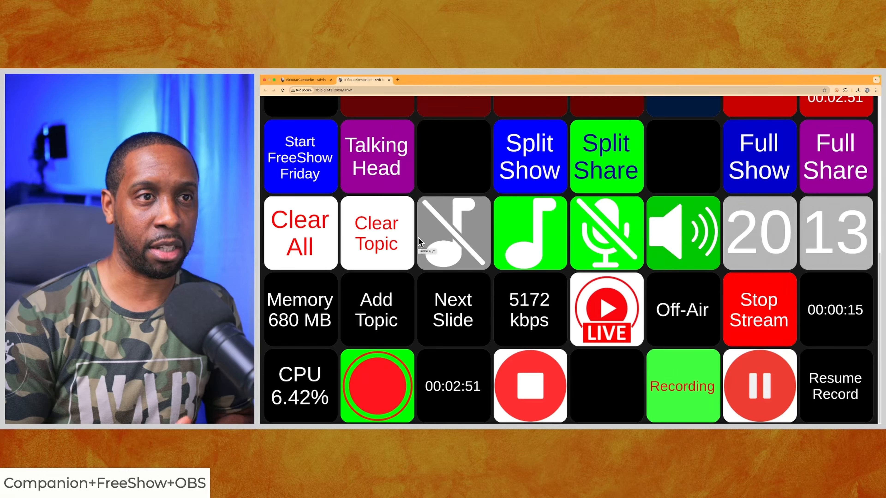
Examine the Start FreeShow Friday button's scene feedback in Companion, including its matching scene in OBS and the available style properties
click(312, 80)
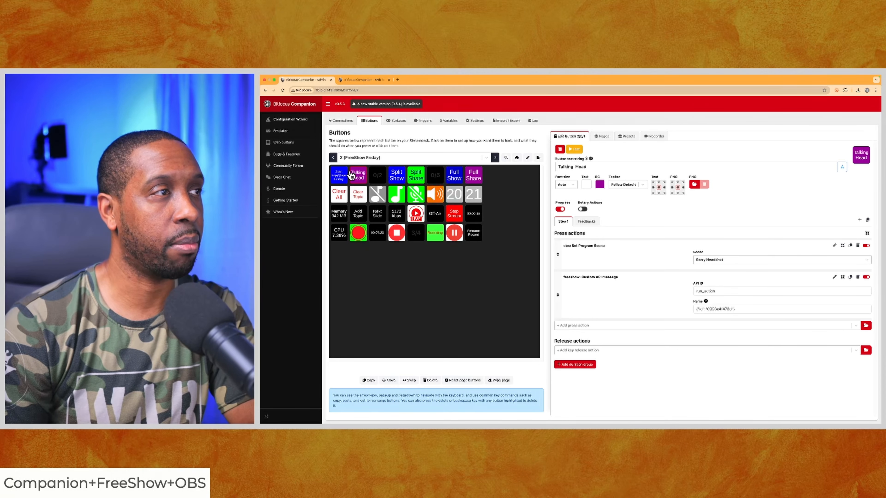
click(340, 177)
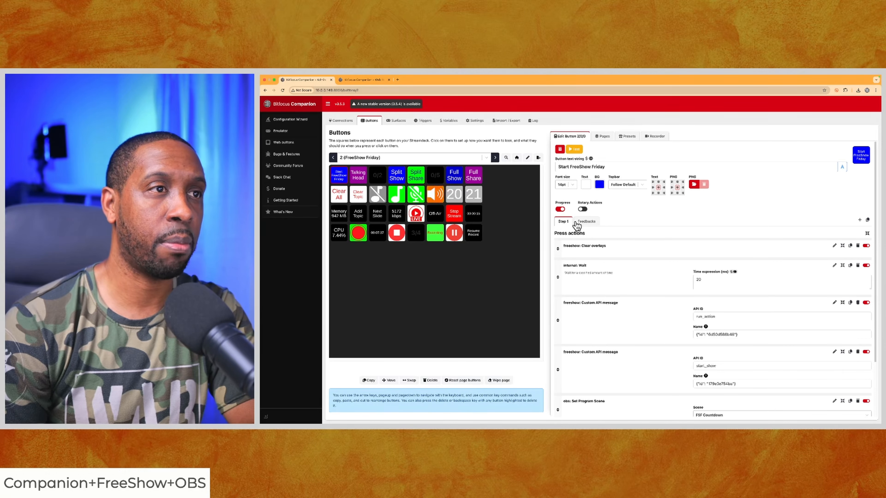
click(588, 223)
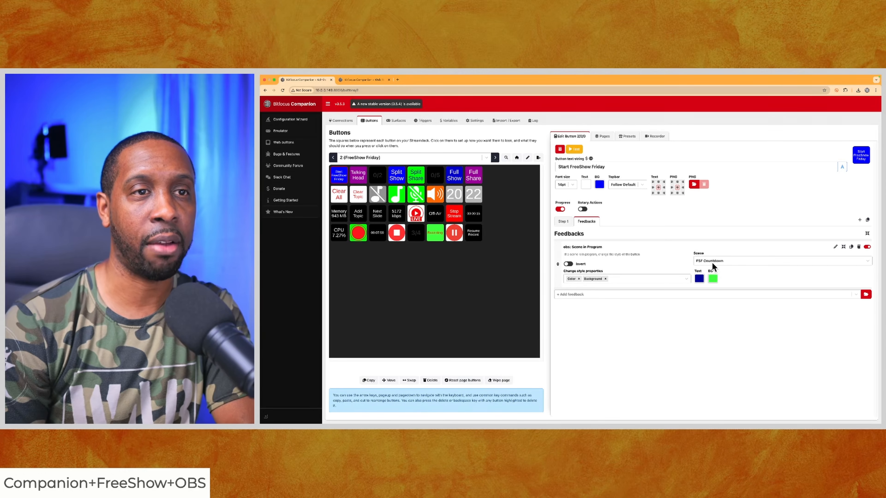
key(ctrl+Left)
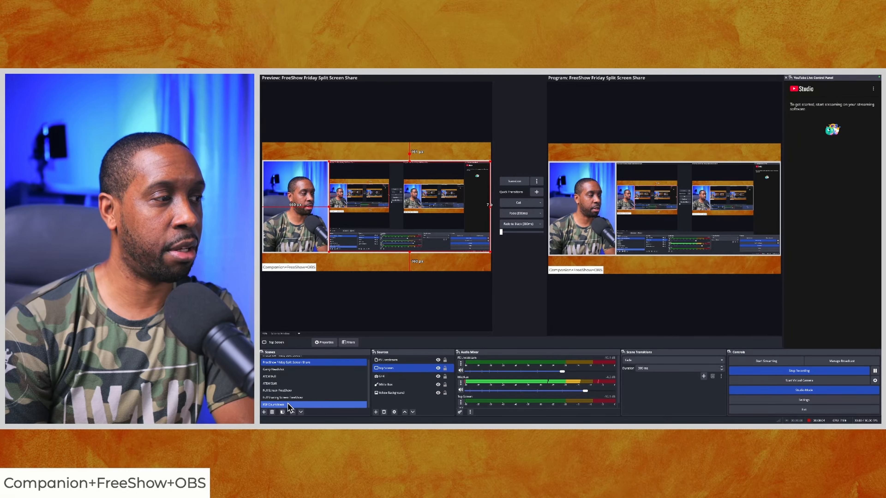
key(ctrl+Right)
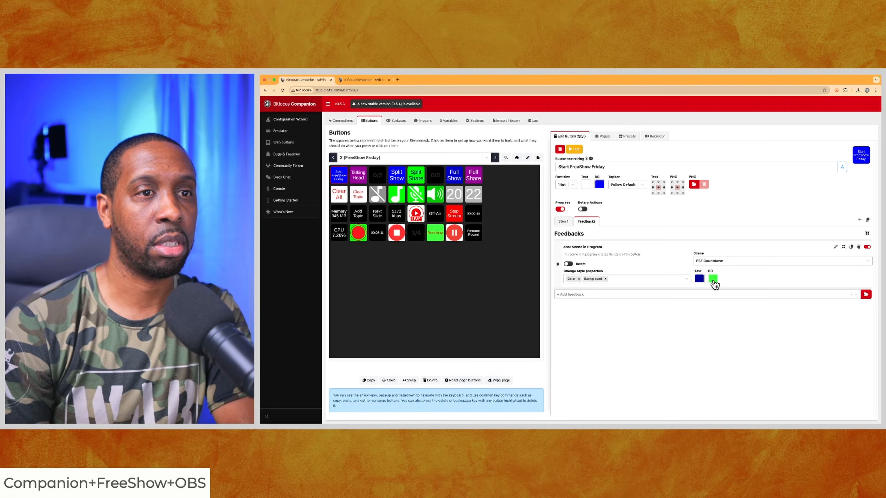
click(686, 278)
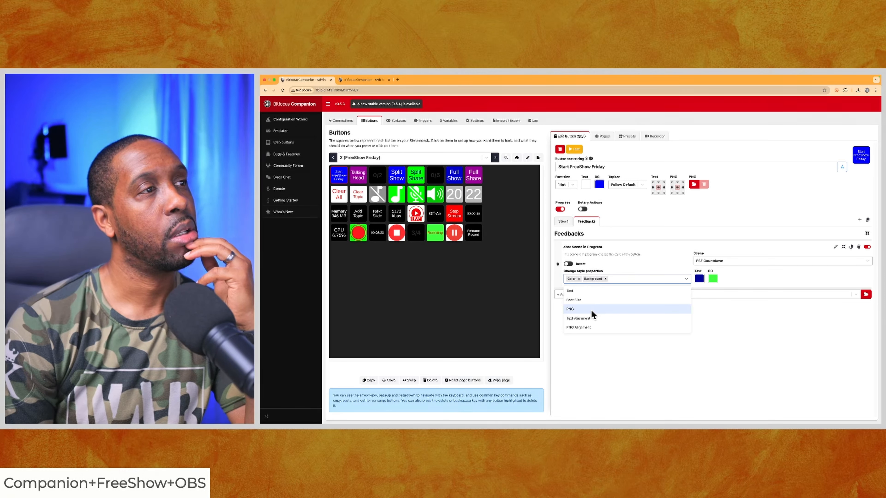
click(617, 353)
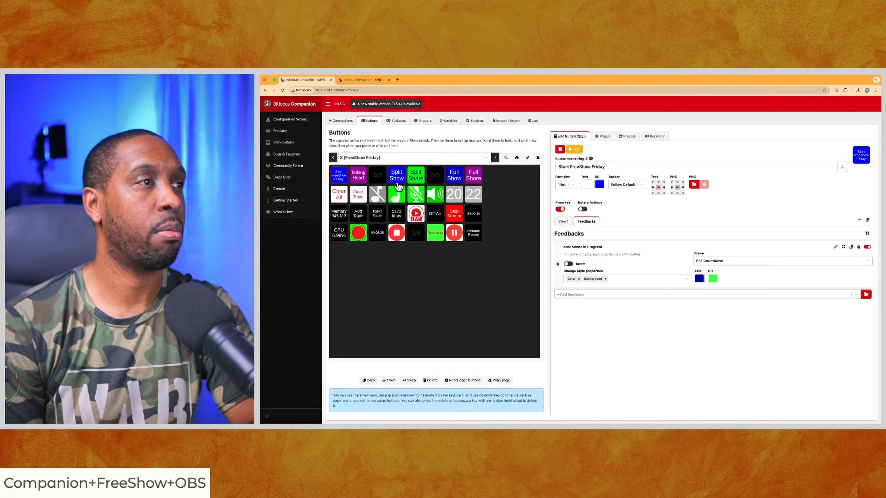
Replace the microphone button's default image with Voice On.png from the Companion Buttons (2) folder
click(415, 194)
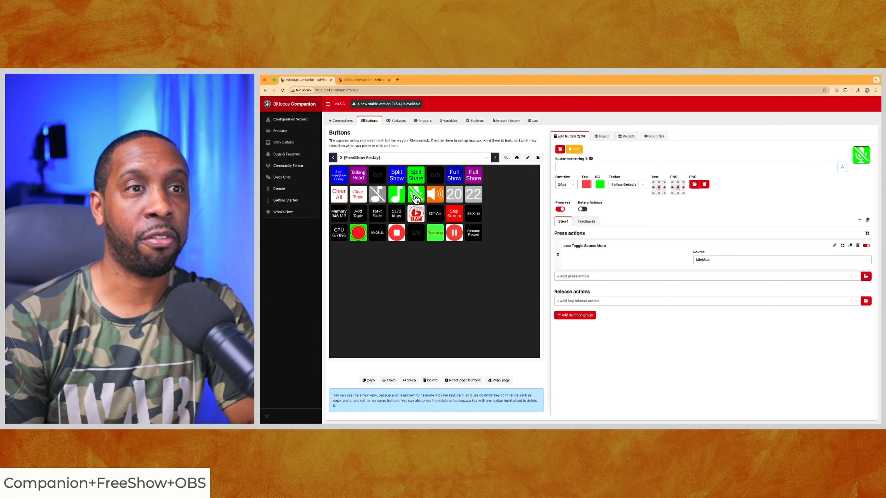
click(586, 221)
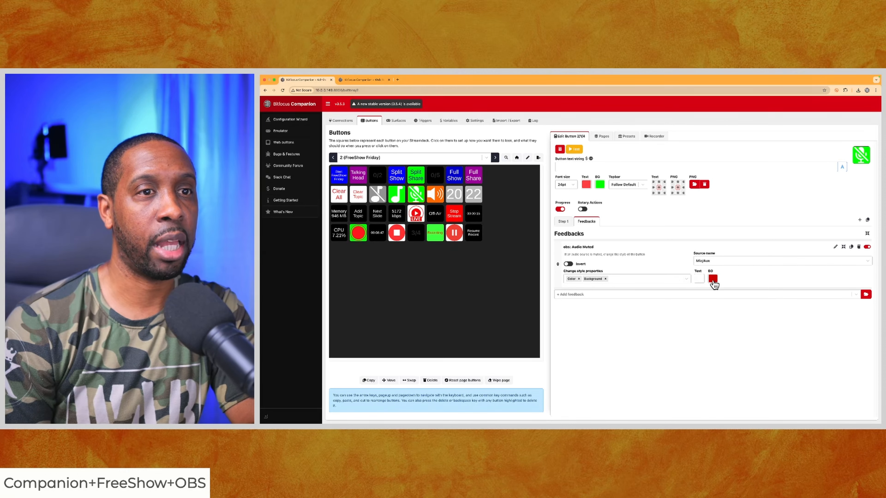
click(686, 279)
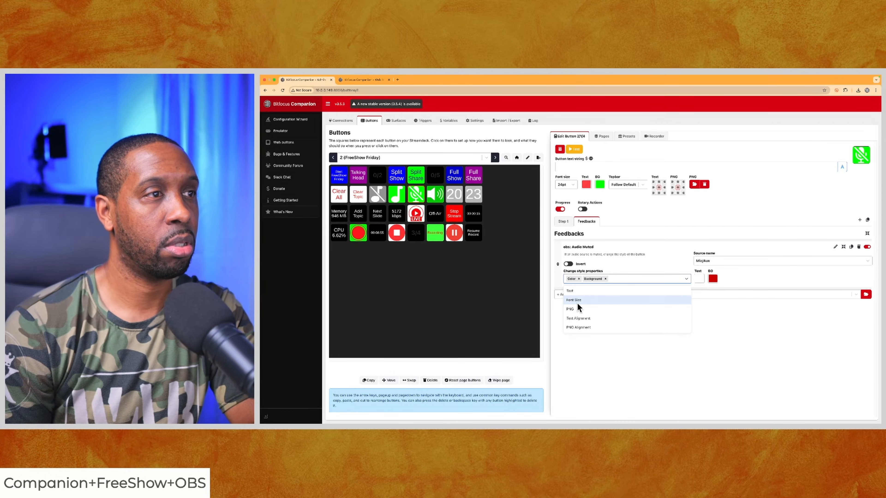
click(693, 185)
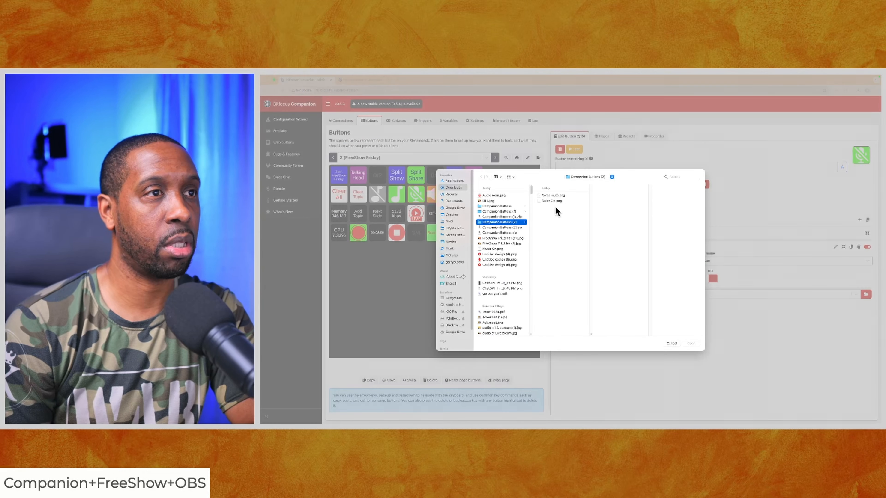
click(552, 202)
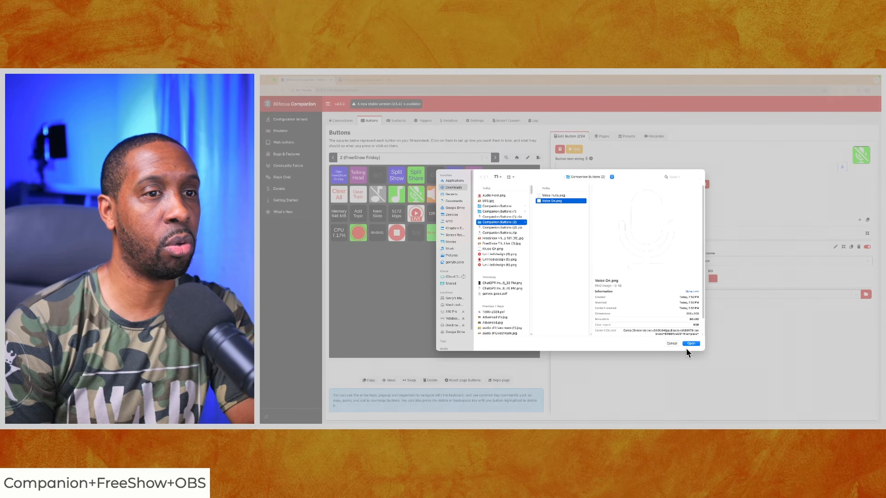
click(692, 343)
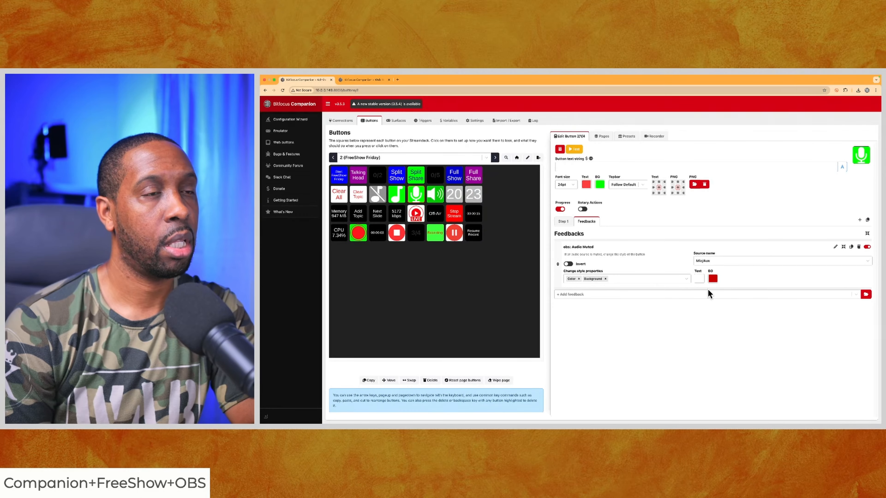
Add the PNG style property to the microphone button's Audio Muted feedback and load Voice mute.png for it
click(685, 279)
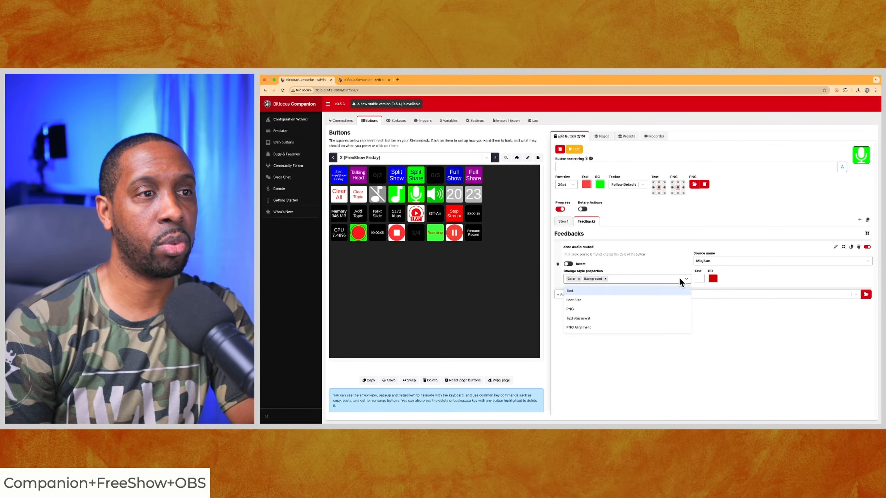
click(577, 308)
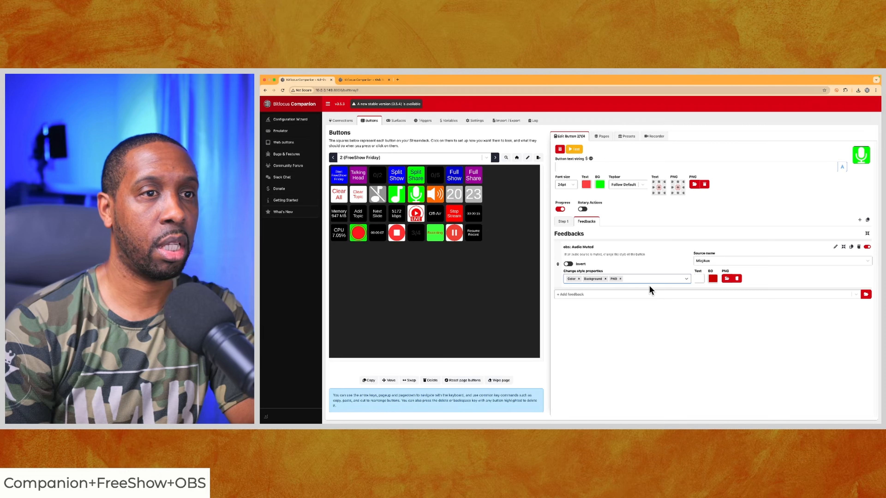
click(727, 278)
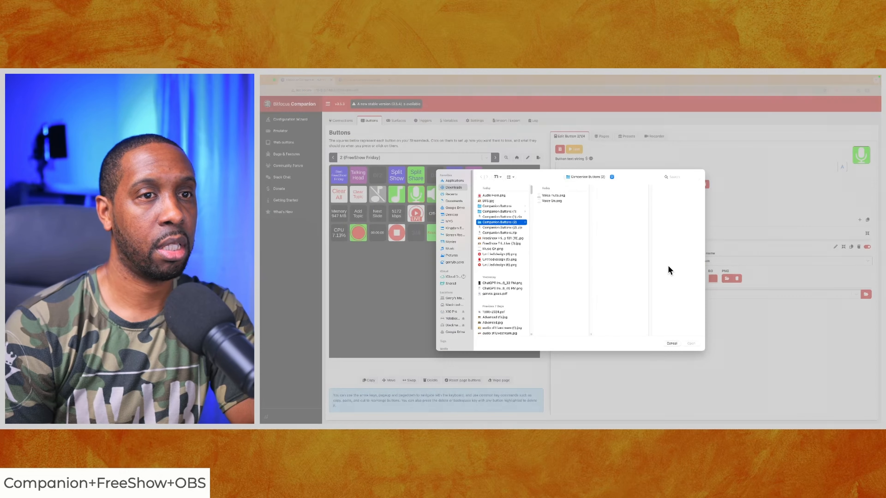
click(552, 196)
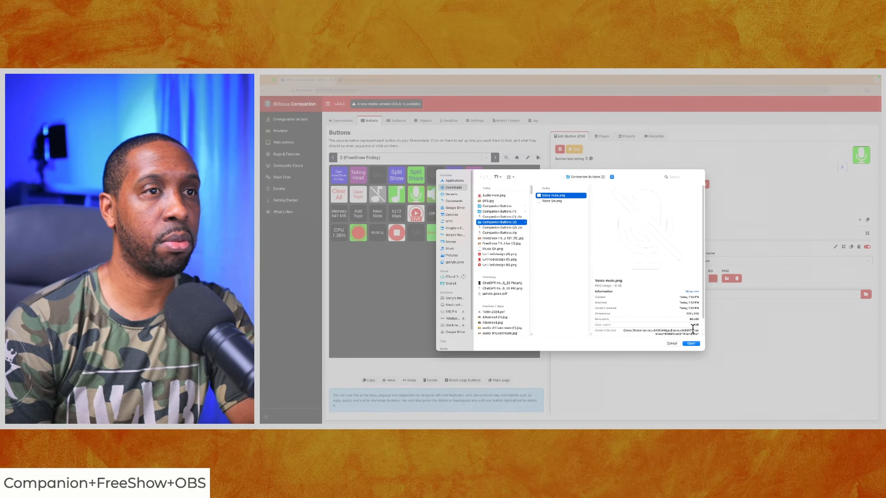
click(693, 343)
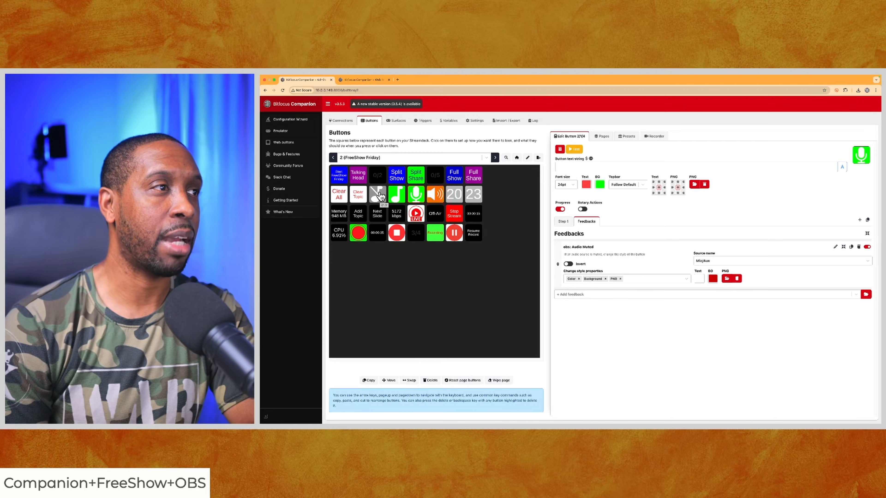
Label the crossed-out music note button "FreeShow Music" and set its font size to 14pt
click(379, 195)
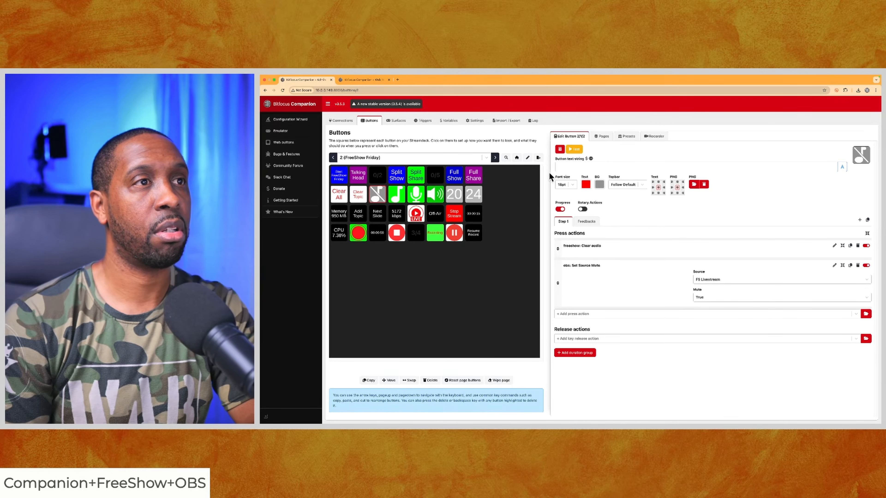
click(567, 167)
text(FreeS)
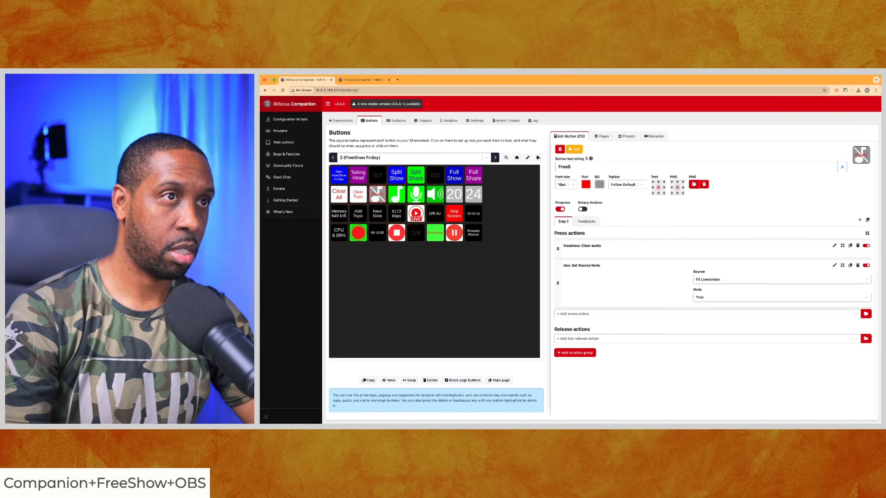
text(how Music)
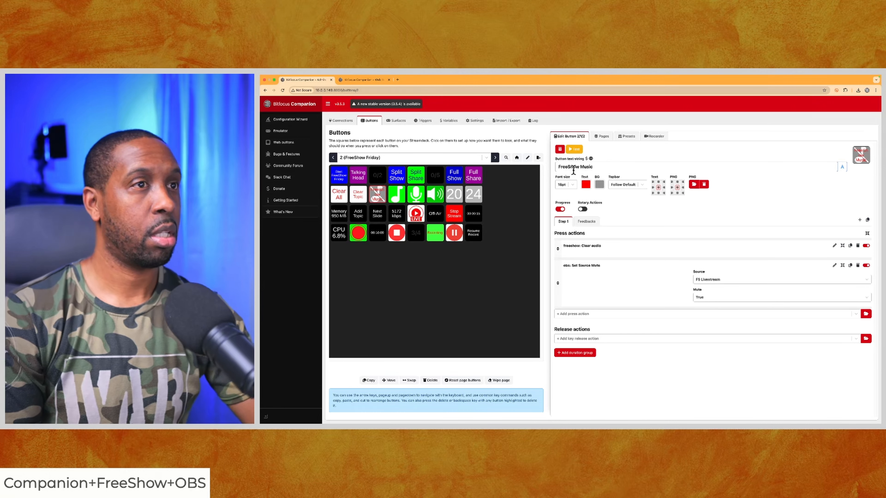
click(569, 183)
click(563, 215)
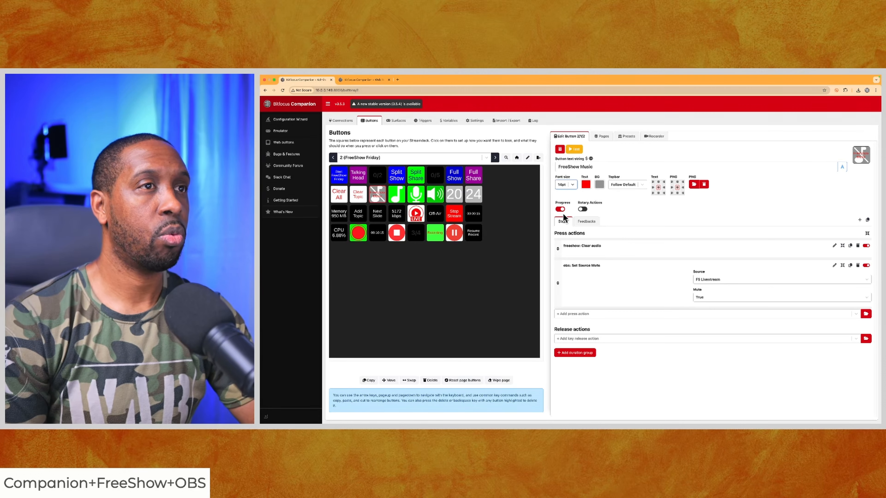
Remove the image from the FreeShow Music button and make its background white
click(704, 184)
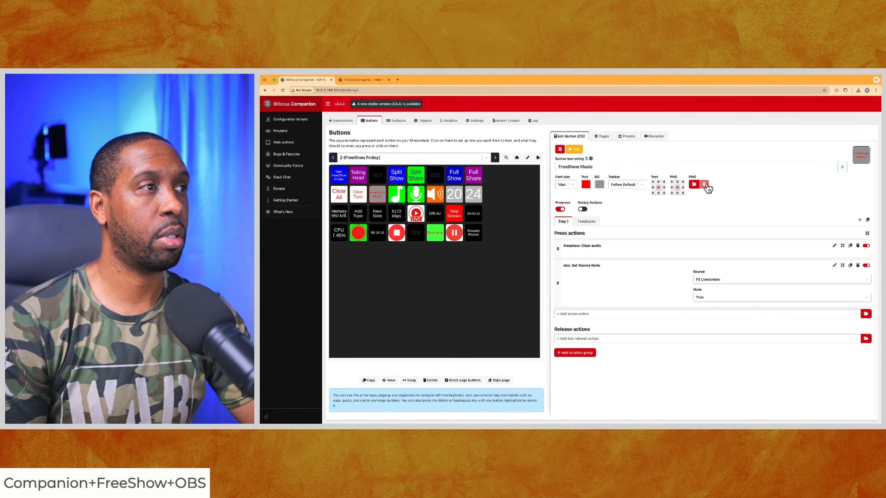
click(599, 185)
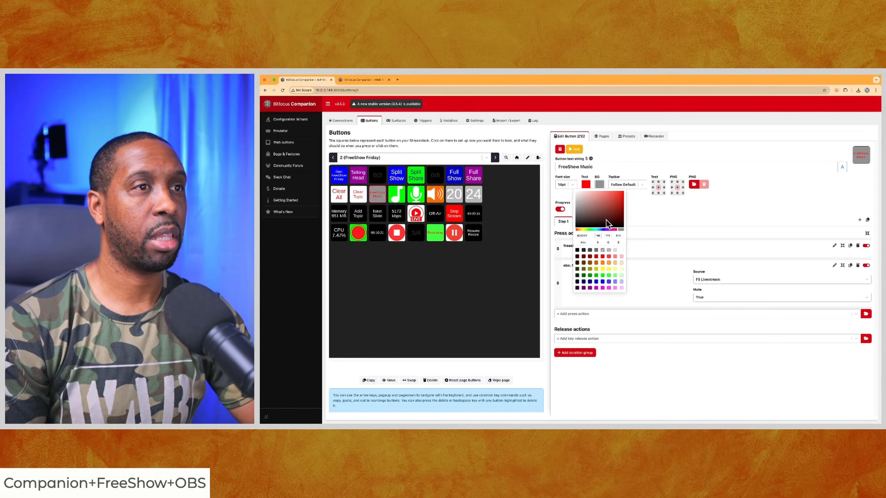
click(621, 251)
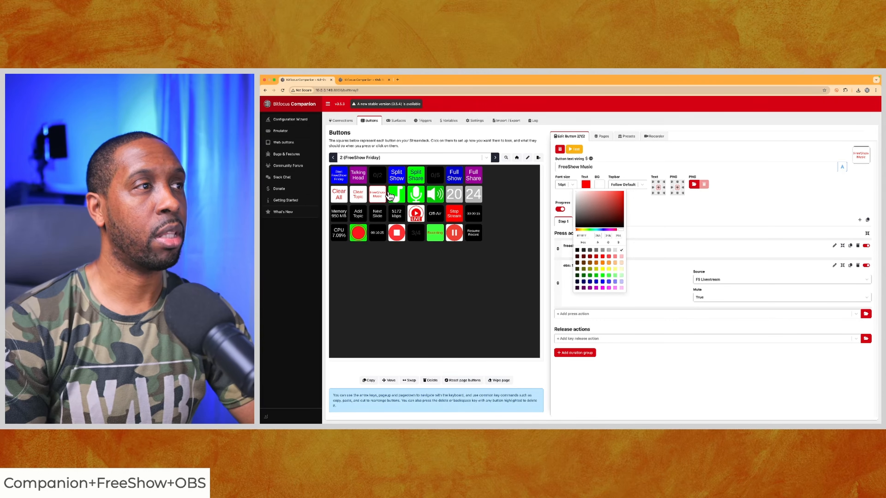
click(666, 270)
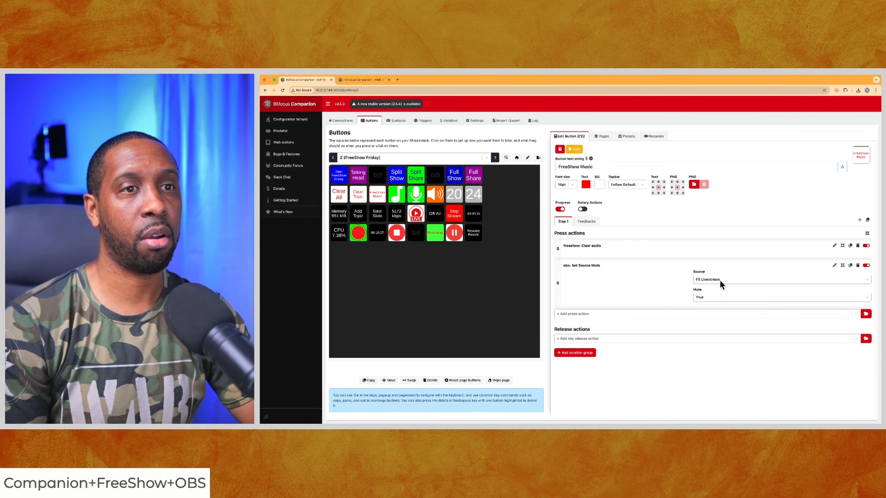
Delete the OBS Set Source Mute press action from the FreeShow Music button
click(858, 266)
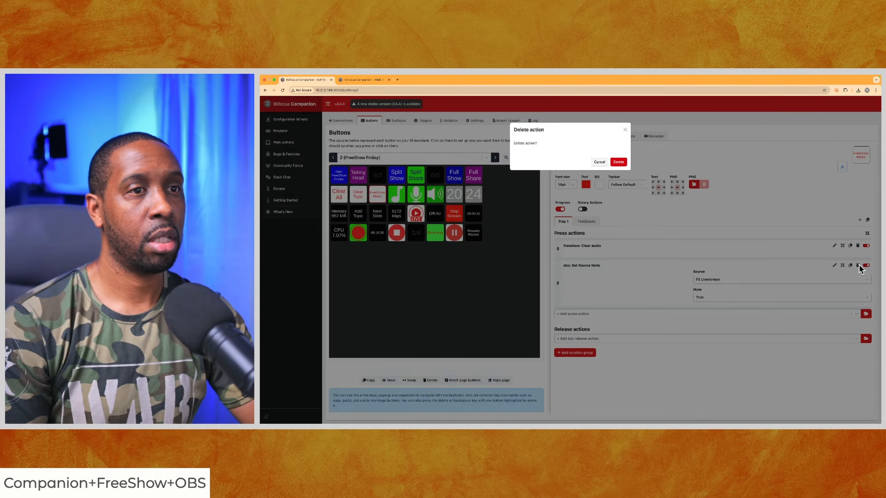
click(619, 163)
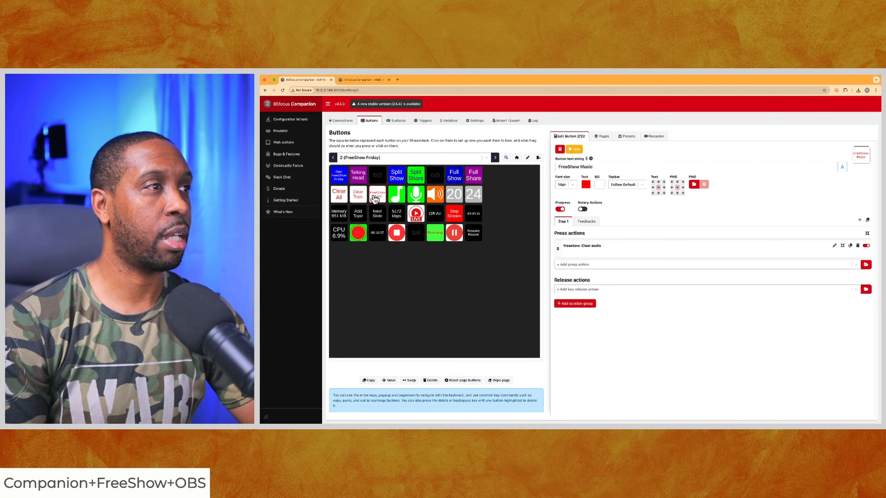
Compare the green music note button's action with the microphone button's, and delete the music note button's OBS Set Source Mute action
click(397, 198)
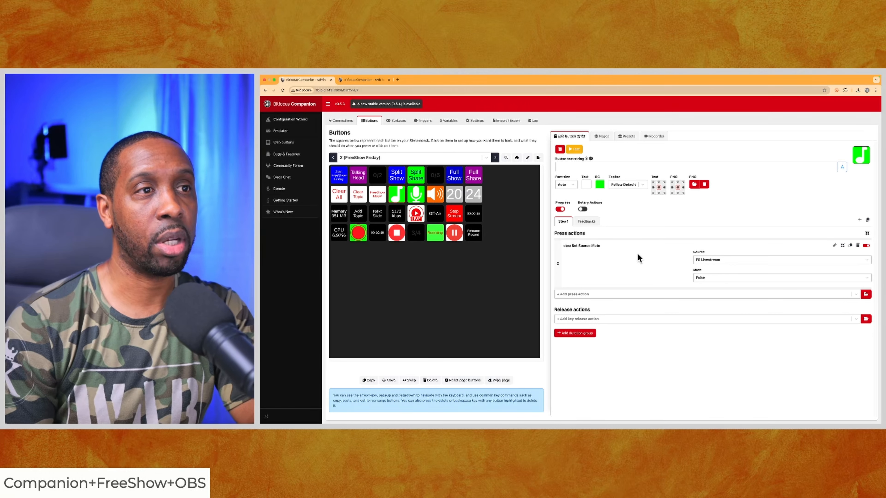
click(418, 196)
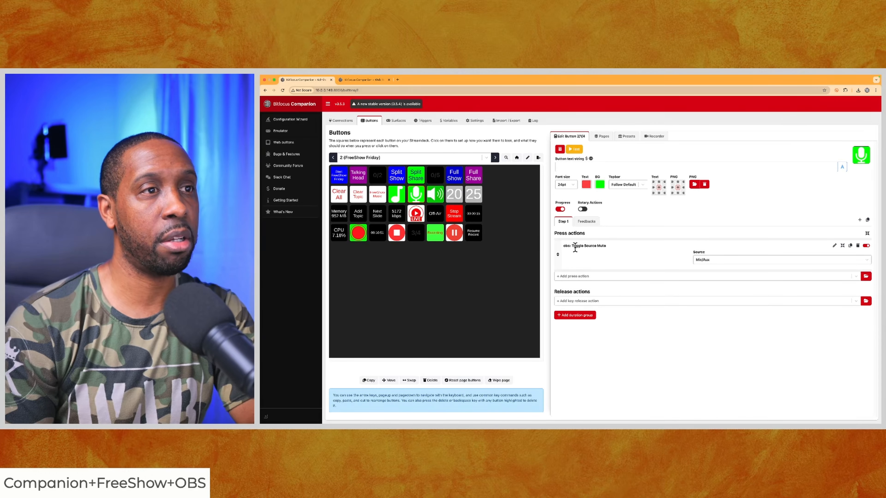
click(396, 195)
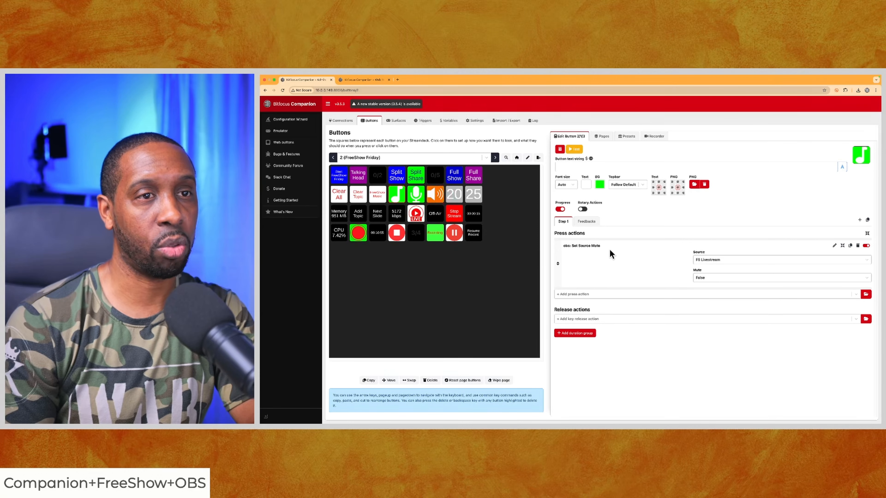
click(858, 246)
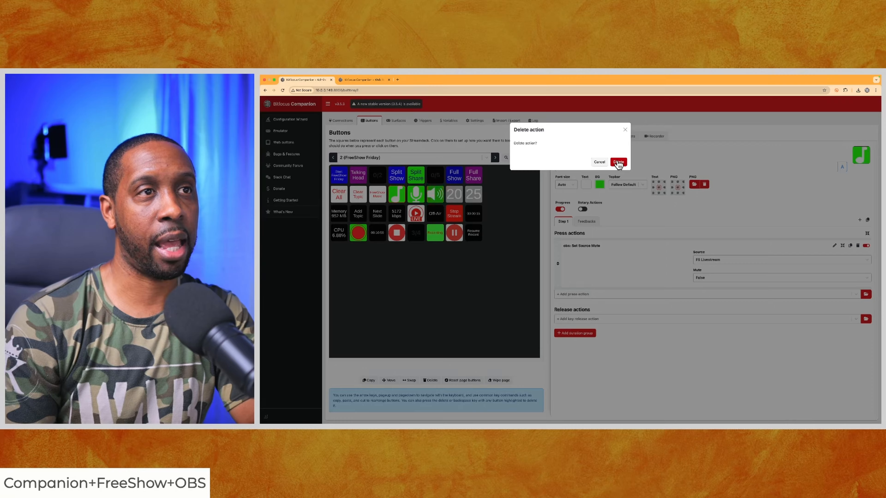
click(618, 162)
Add an OBS Toggle Source Mute press action to the green music note button, with FS Livestream as its source
click(866, 243)
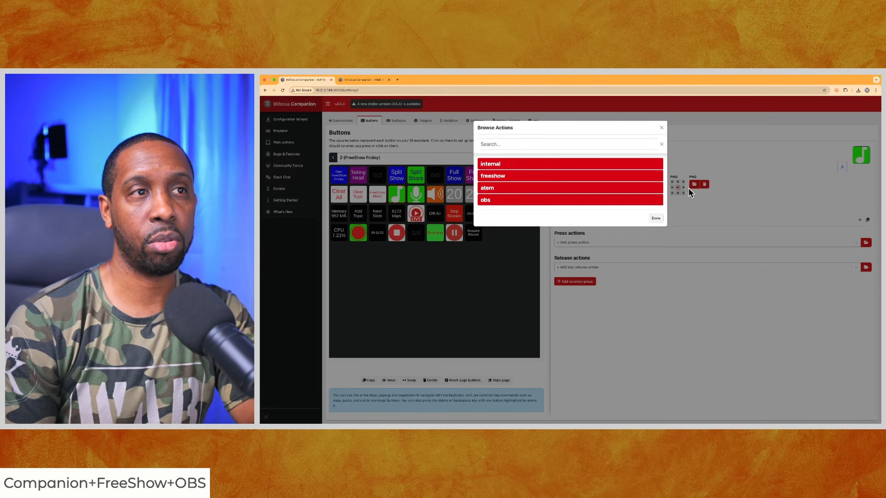
click(558, 146)
text(toggle)
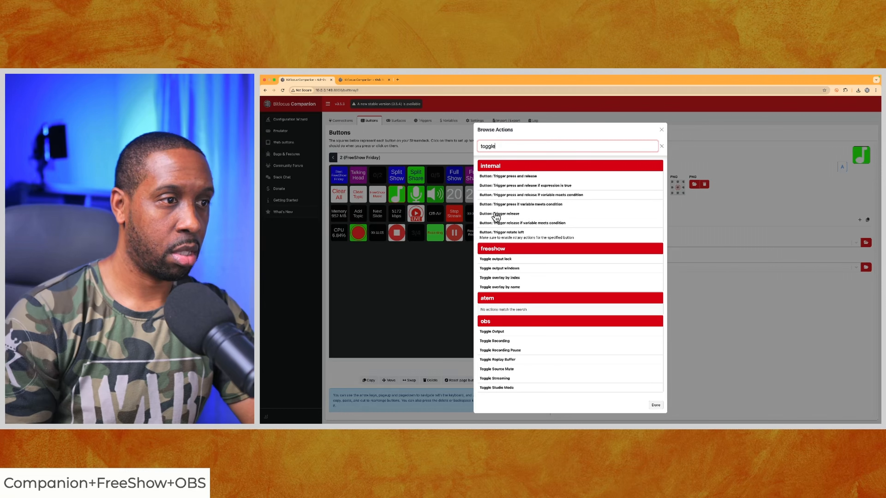
click(501, 371)
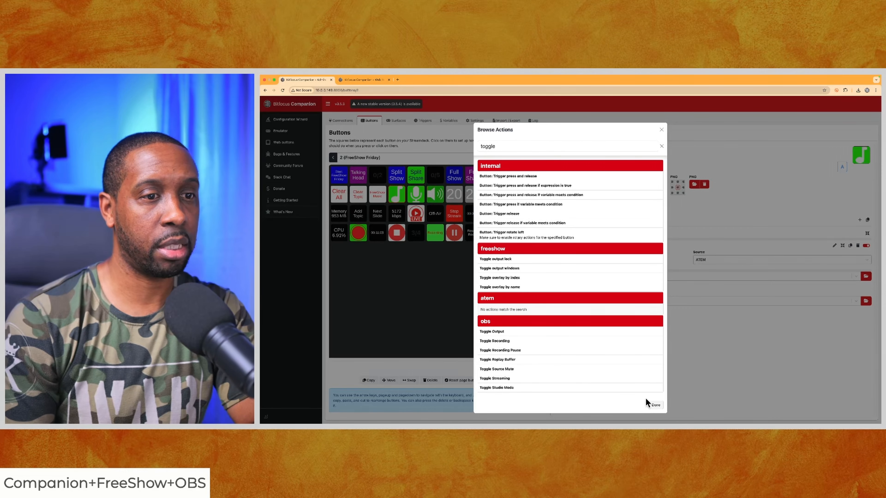
click(655, 404)
click(838, 260)
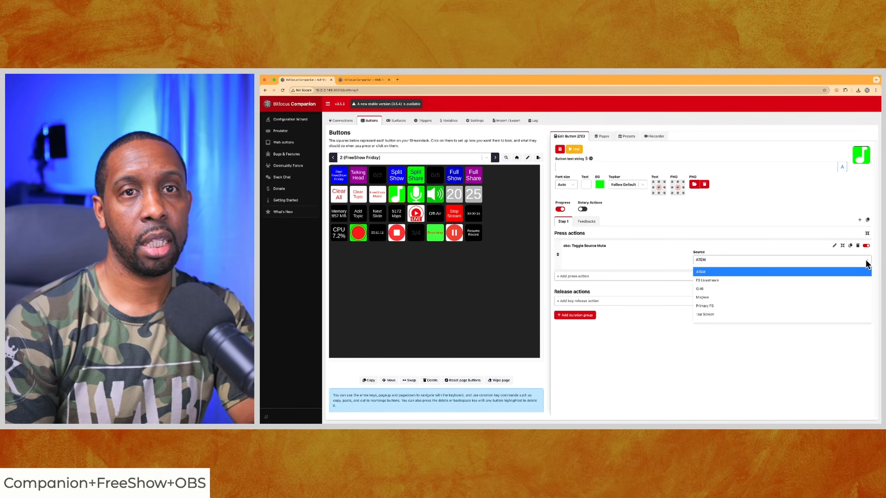
click(705, 281)
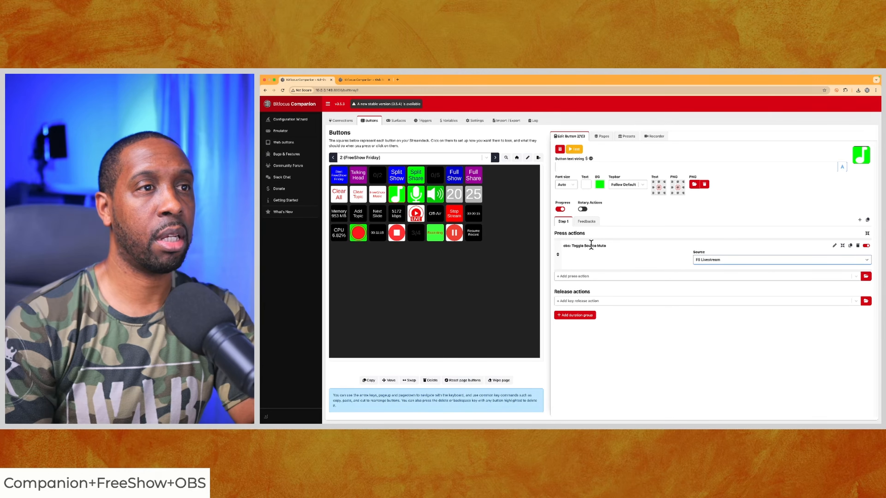
Set the background of the music note button's Audio Muted feedback to red
click(586, 221)
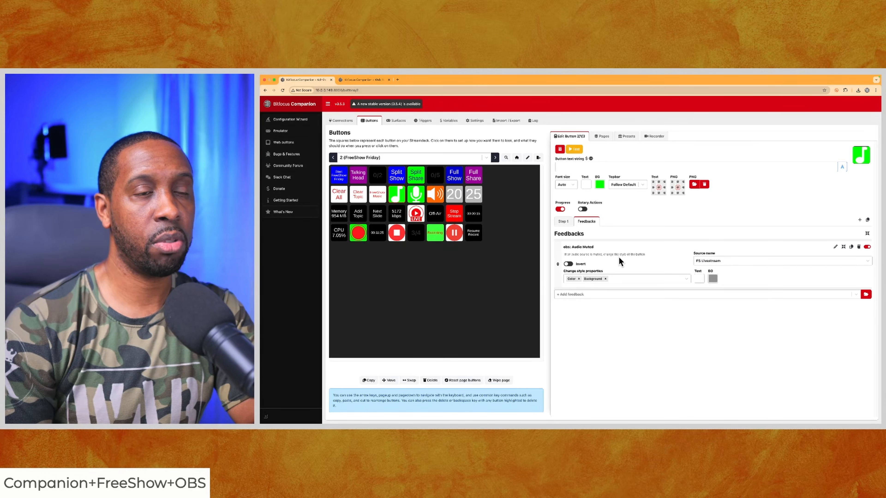
click(713, 279)
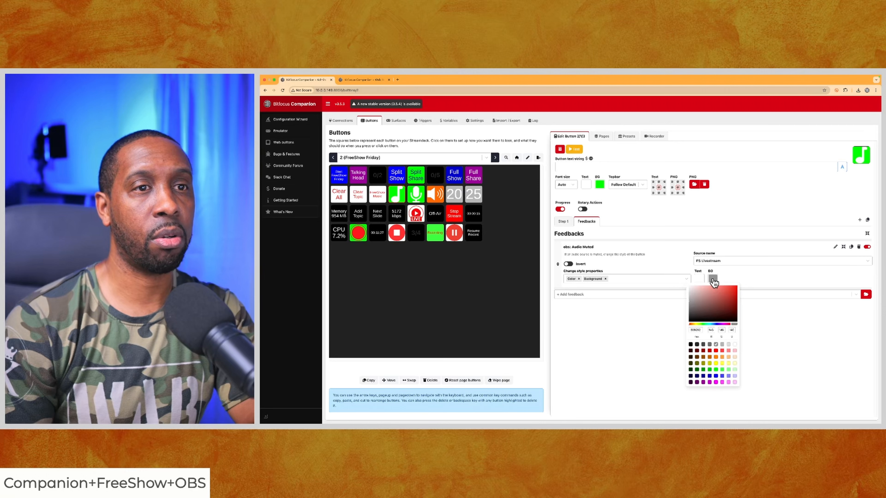
click(716, 351)
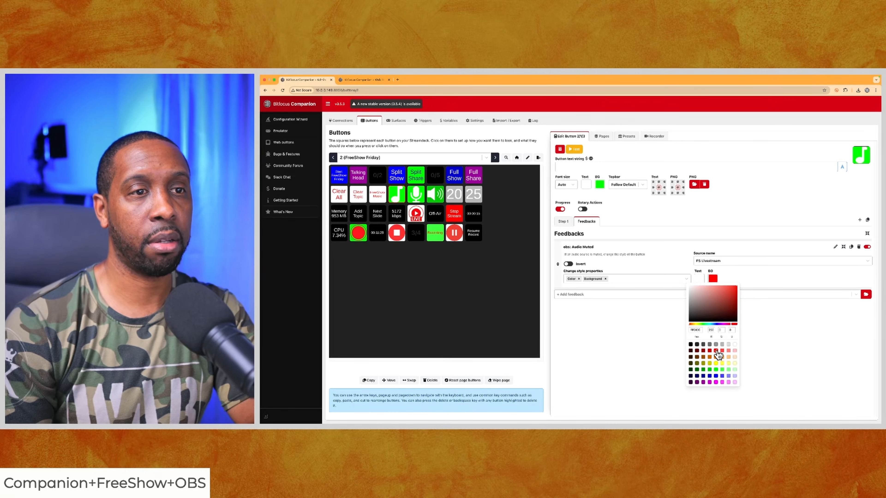
click(664, 308)
Add a PNG property to the Audio Muted feedback and load Mute music.png from the Companion Buttons (1) folder
click(686, 280)
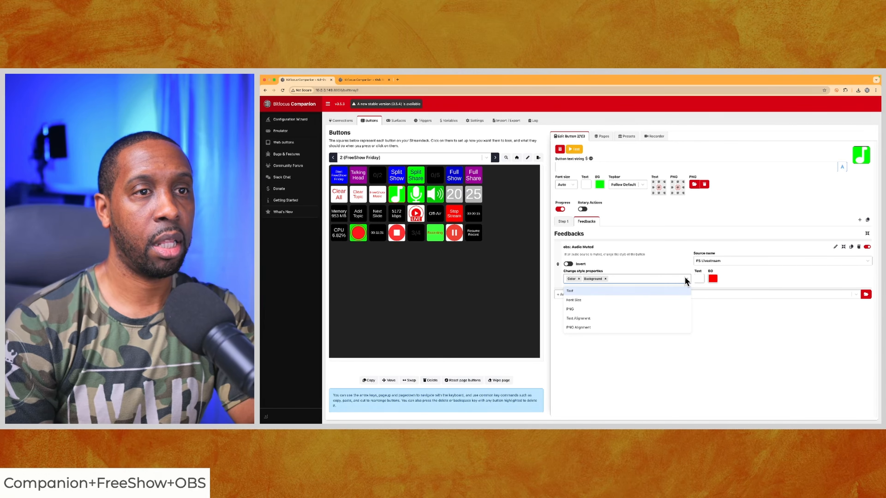
click(602, 309)
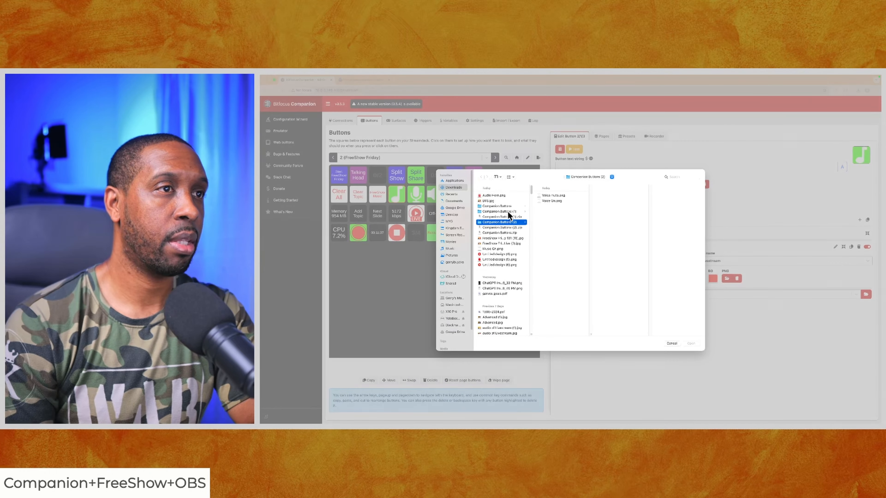
click(499, 210)
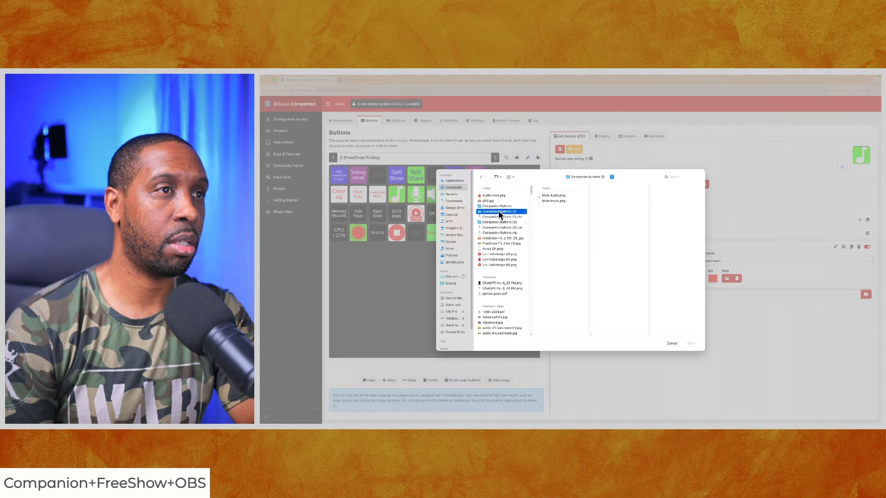
click(551, 202)
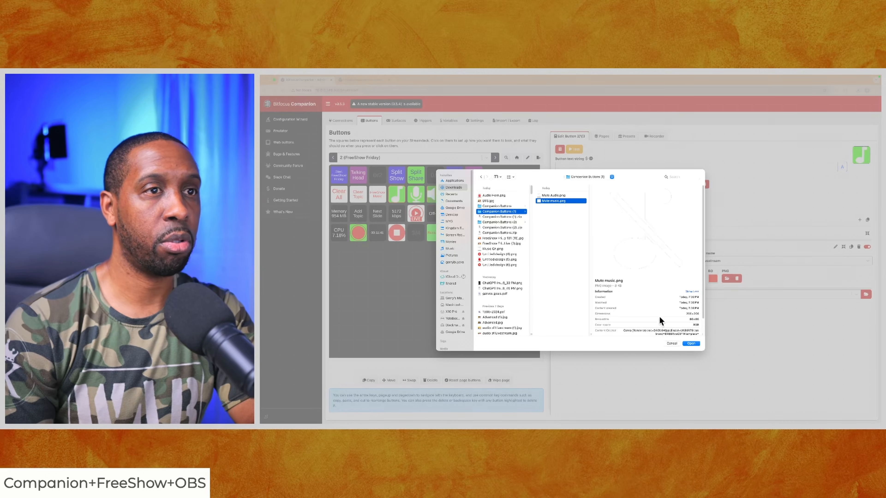
click(692, 344)
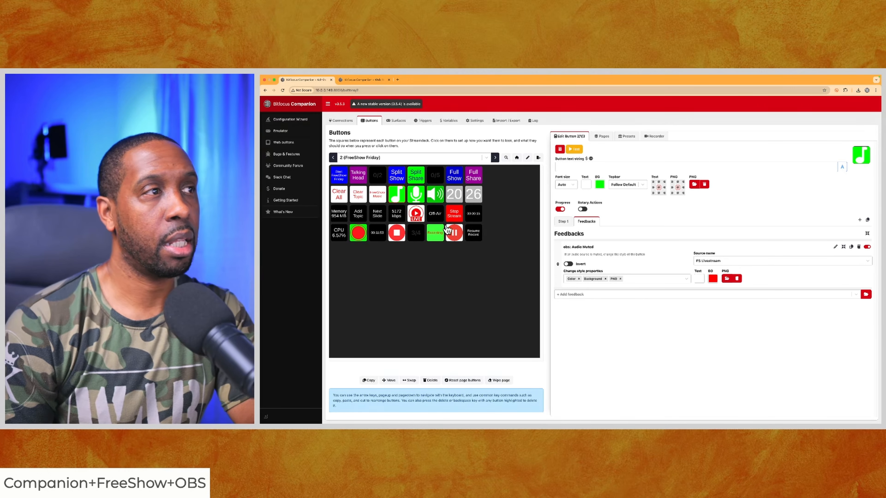
Examine the FreeShow Music button's press action and feedback alongside the music note button's mute toggle action and feedback
click(378, 195)
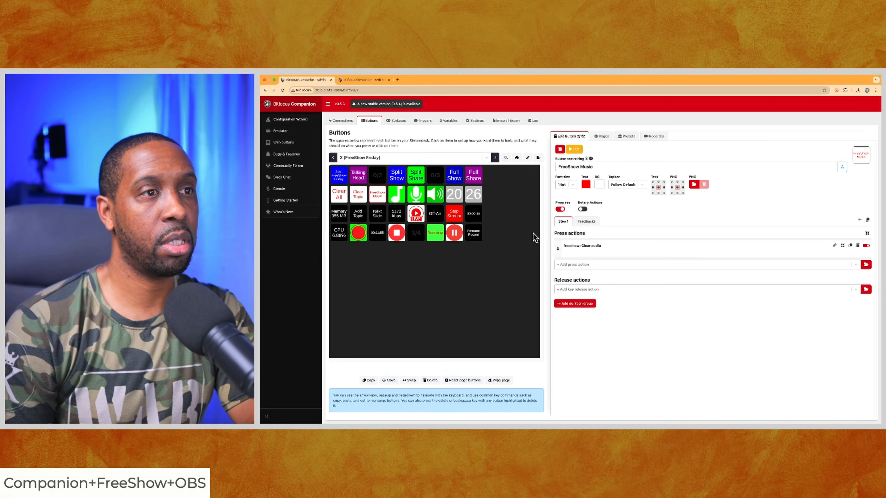
click(588, 223)
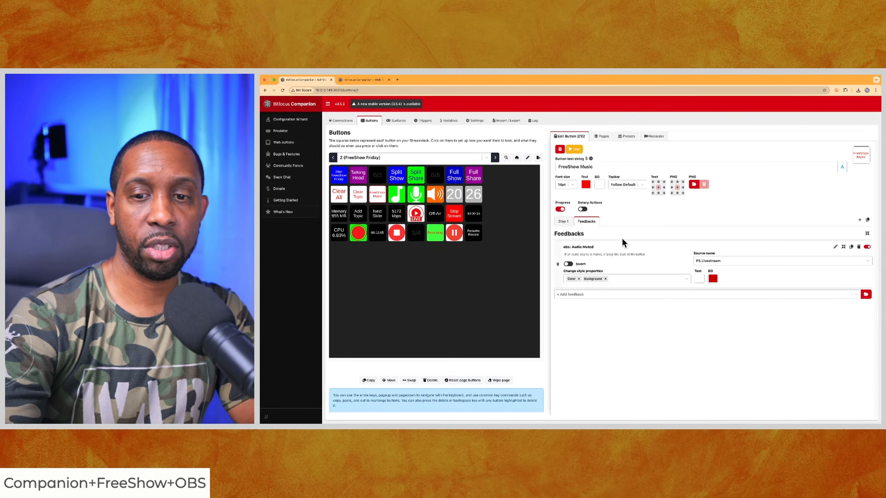
click(377, 194)
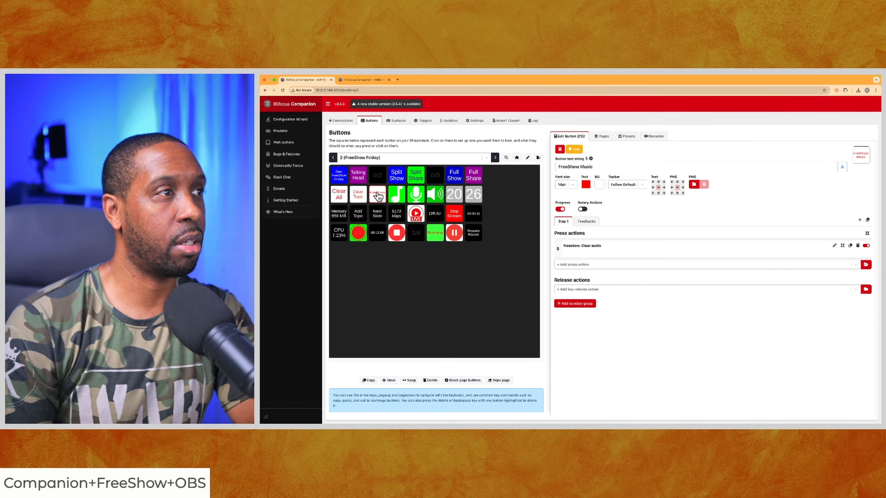
click(588, 222)
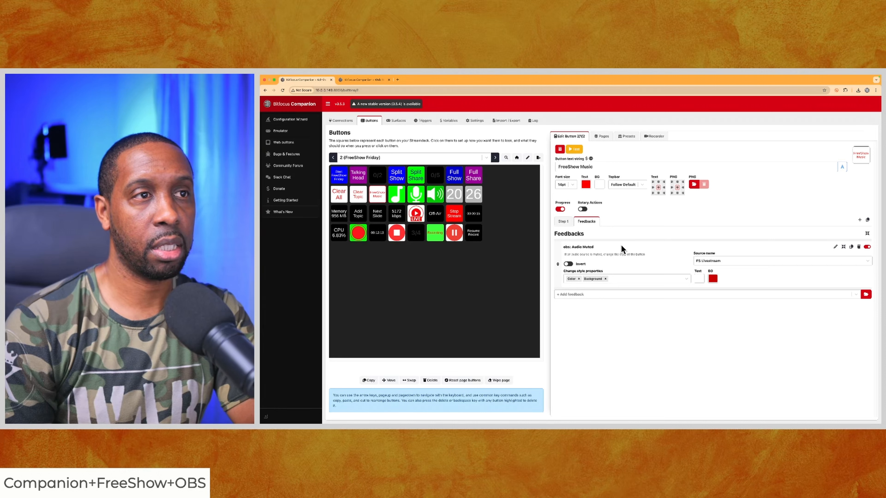
click(563, 222)
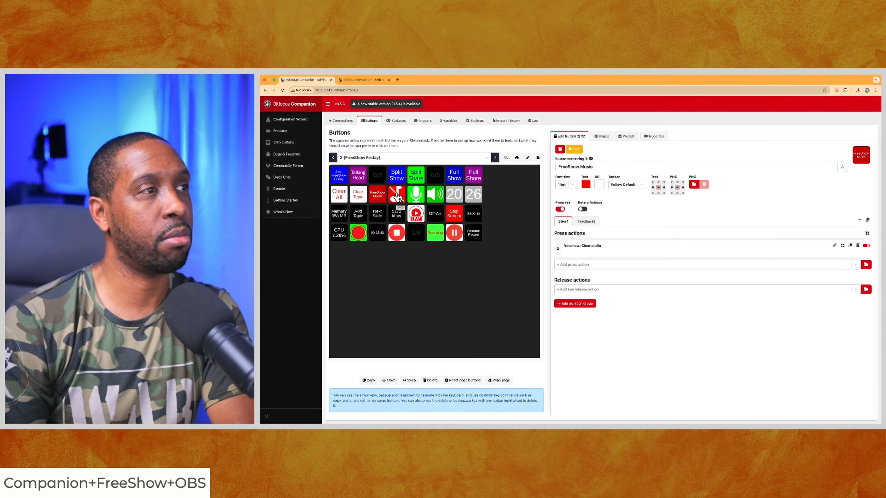
click(397, 195)
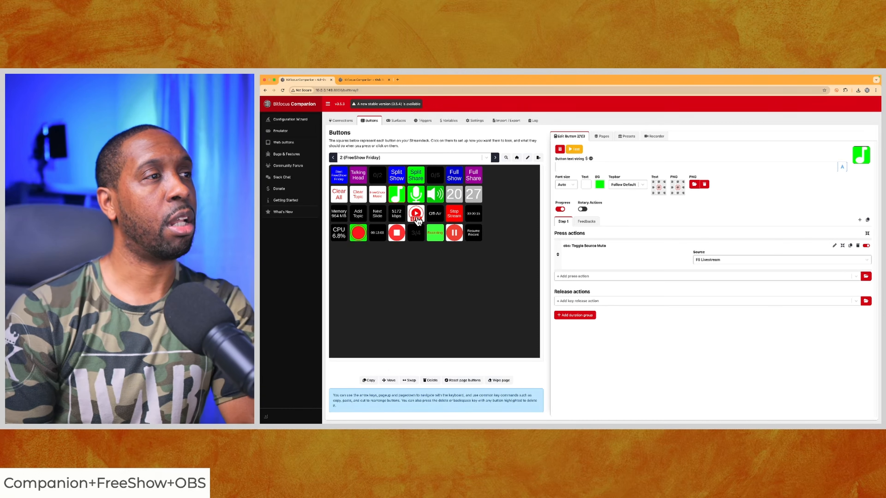
click(587, 221)
Add a PNG property to the LIVE button's Streaming Active feedback and load the first PNG file in Downloads
click(415, 213)
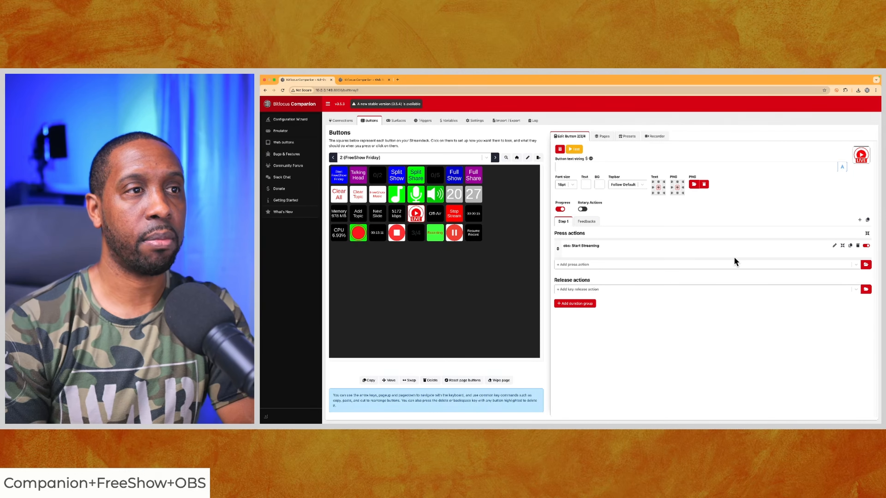
click(579, 223)
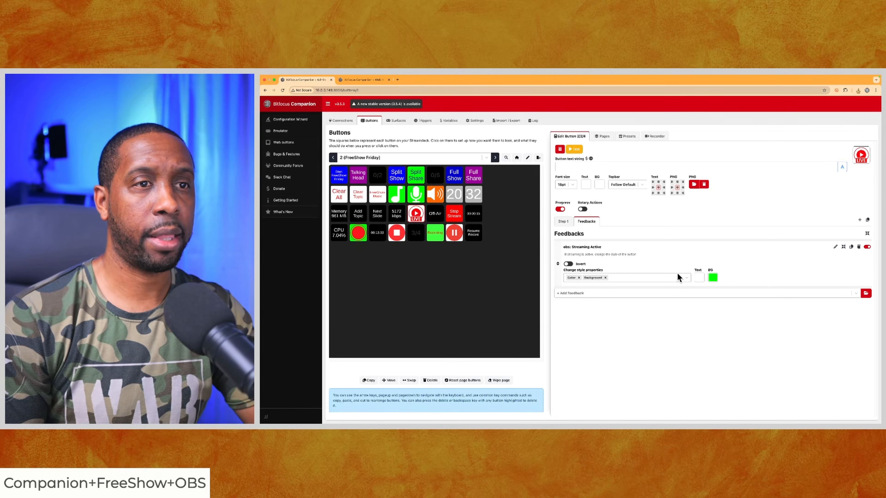
click(685, 276)
click(582, 308)
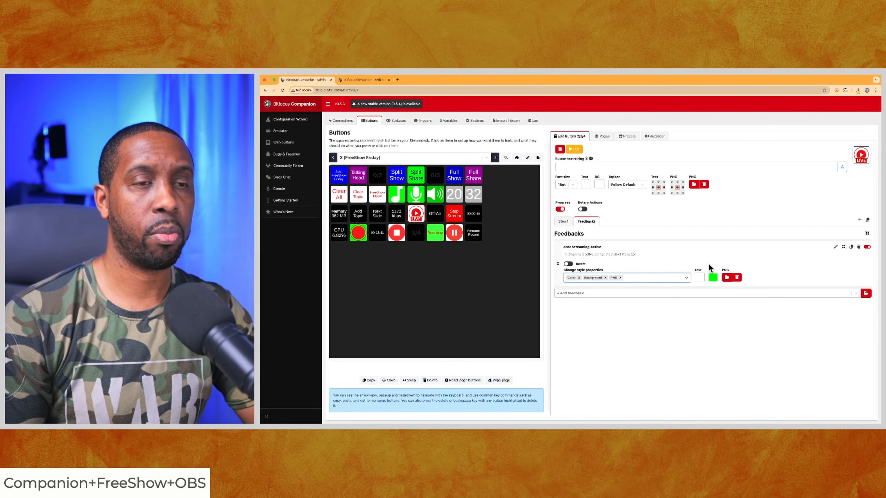
click(726, 276)
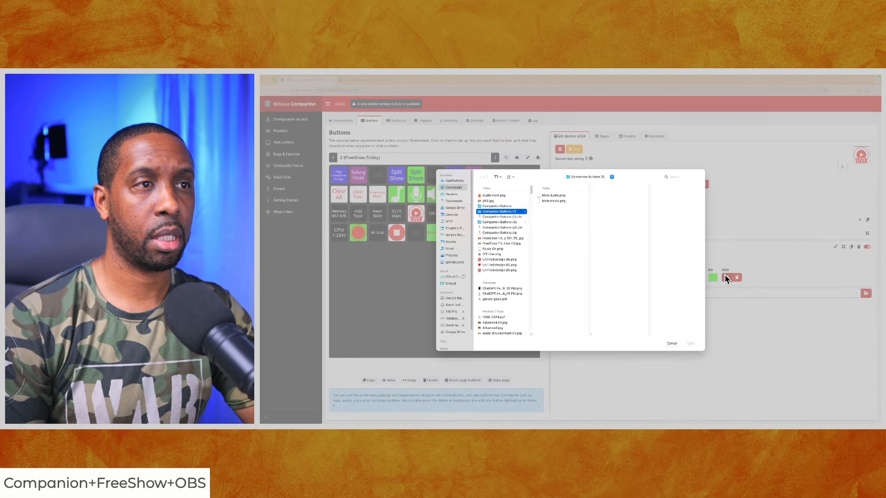
click(493, 196)
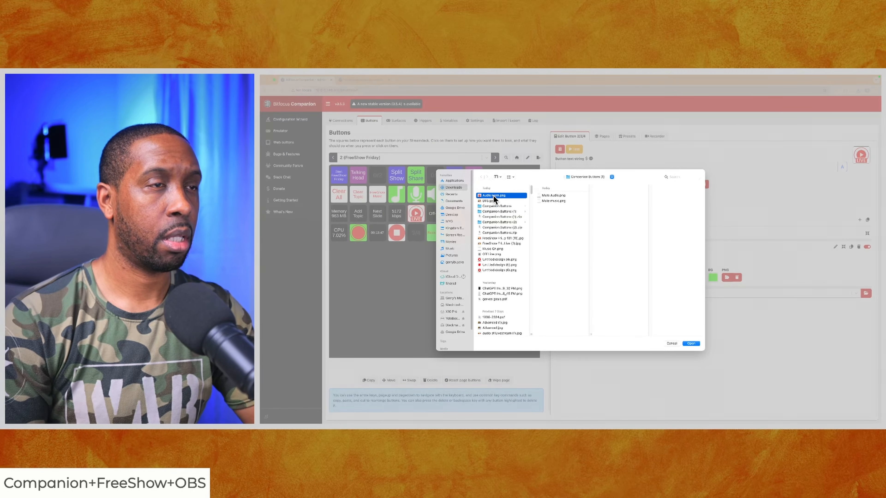
click(693, 343)
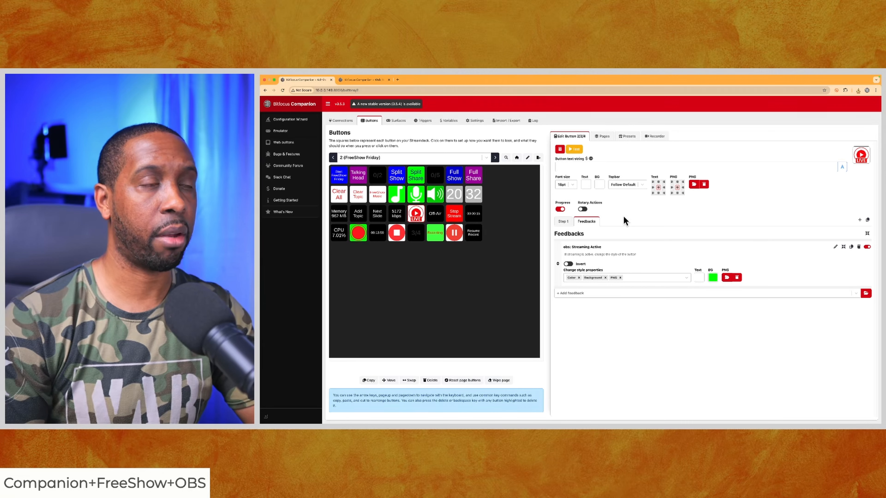
Replace the LIVE button's default image with Off Line.png from Downloads
click(695, 183)
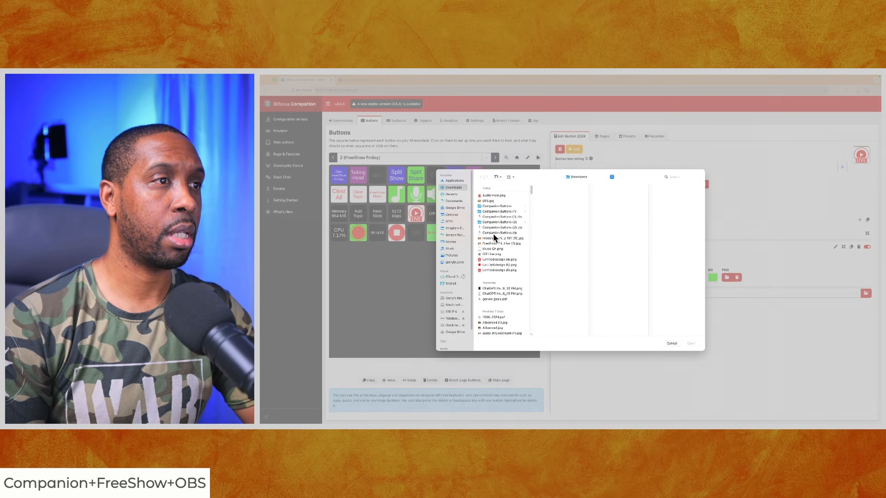
click(488, 253)
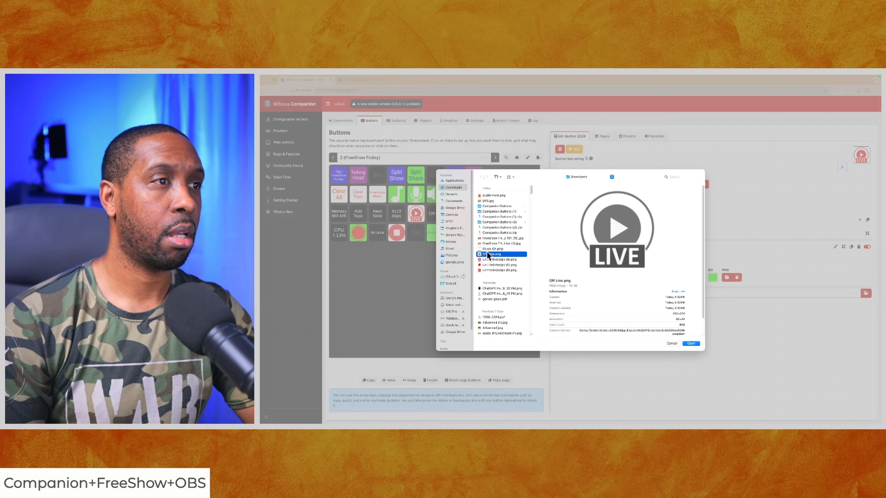
click(691, 343)
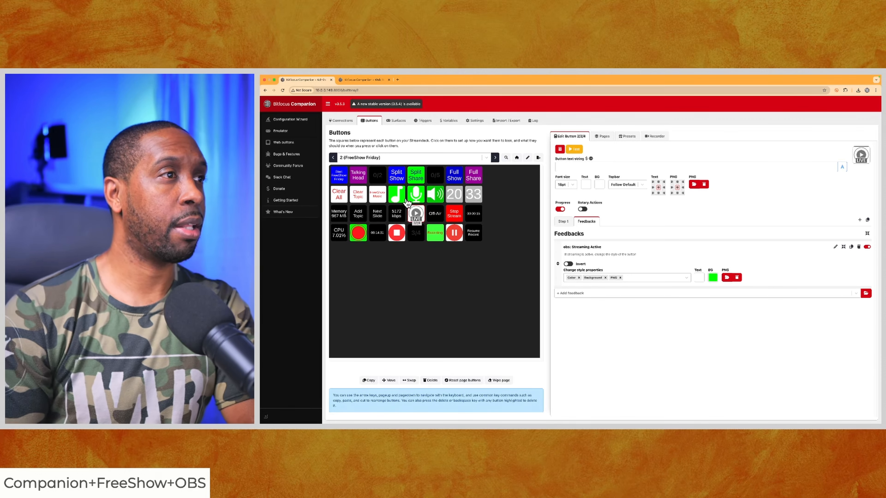
Examine the speaker button's press actions and its OBS Audio Meter feedback source
click(435, 195)
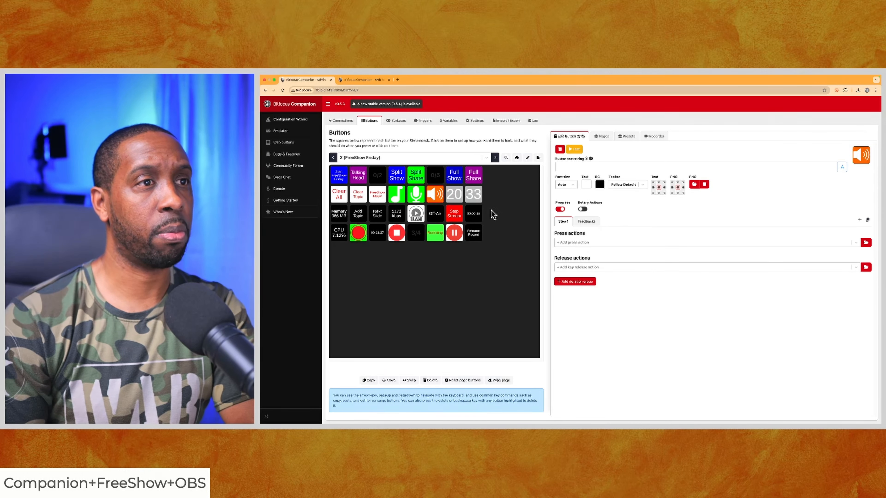
click(586, 222)
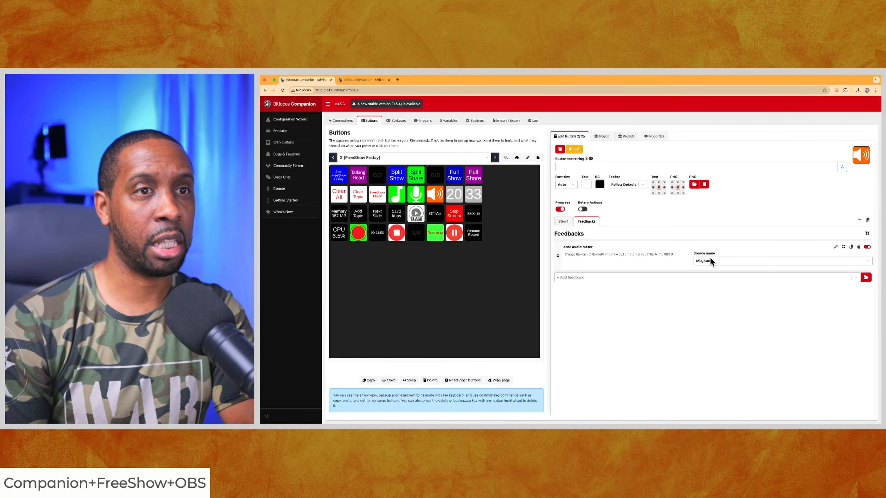
key(ctrl+Left)
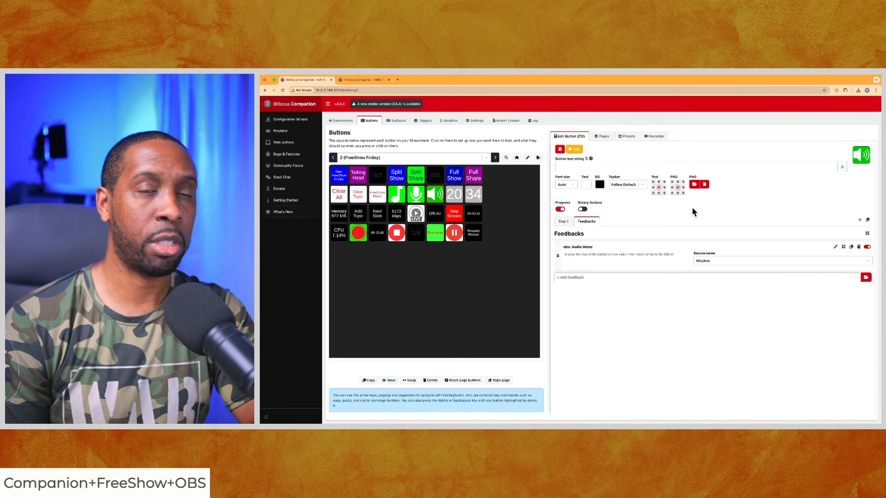
Check the text variables of the hour and minute clock buttons, and open the list of internal variables
click(462, 194)
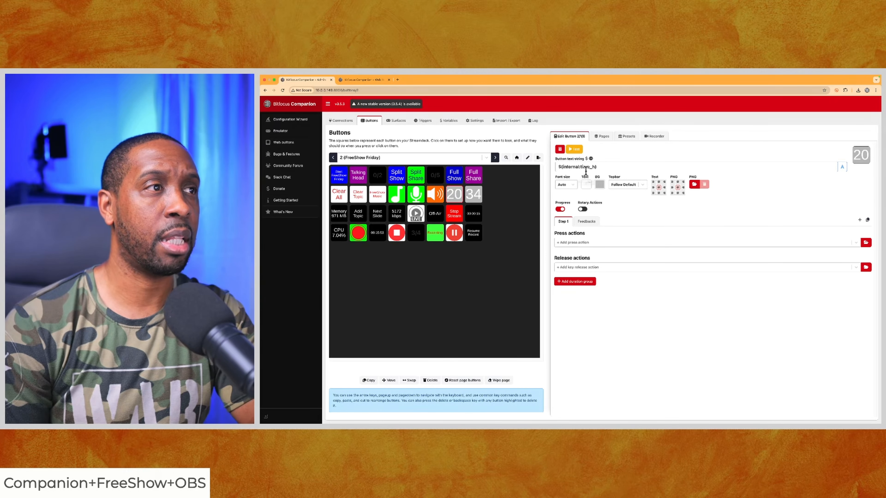
click(470, 200)
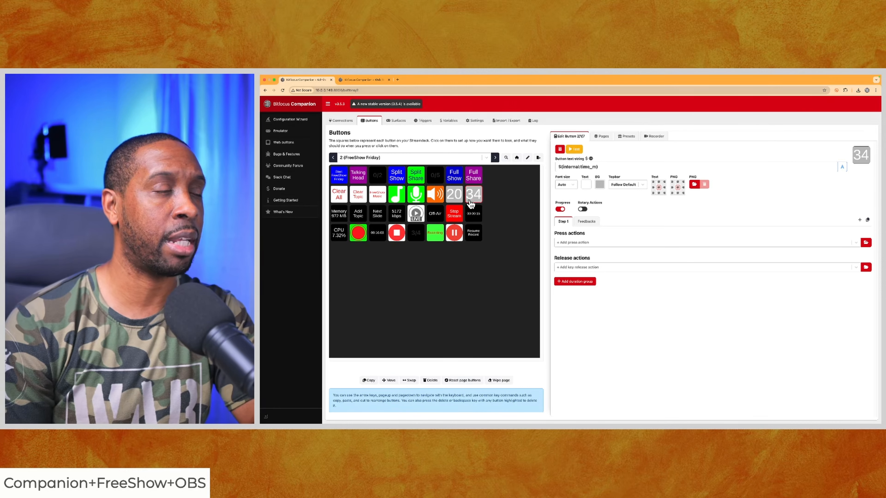
click(447, 121)
double_click(349, 155)
click(337, 143)
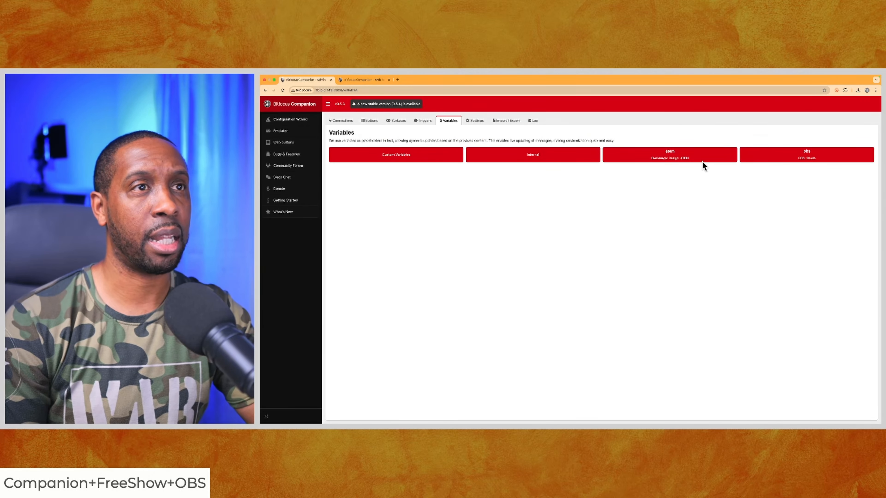
click(517, 154)
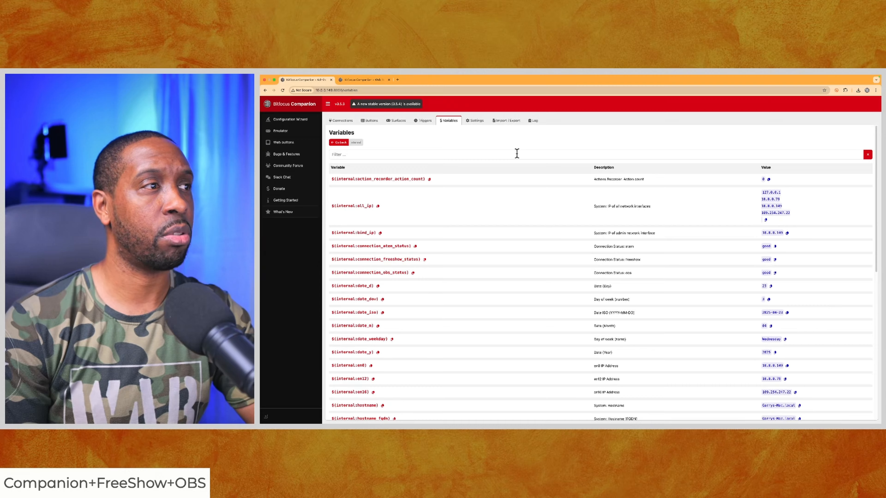
Filter the internal variables by "time" and copy the 12-hour variable $(internal:time_h_12)
scroll(491, 216, down, 5)
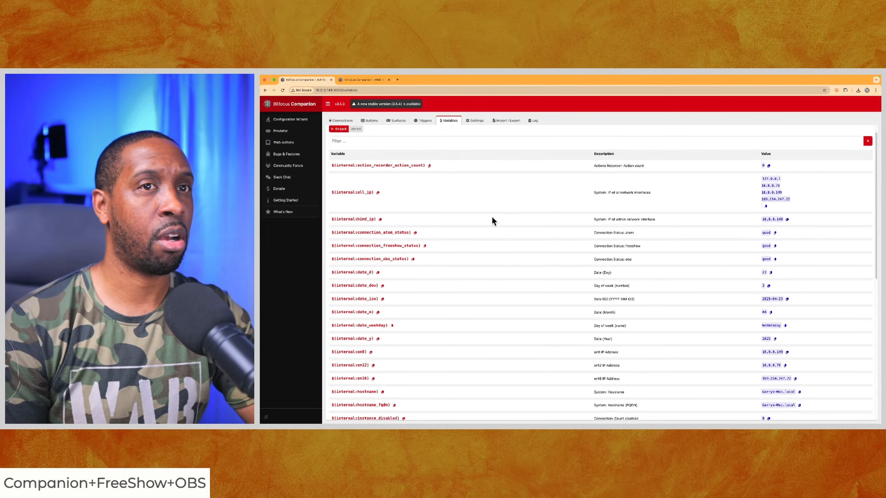
scroll(491, 216, up, 10)
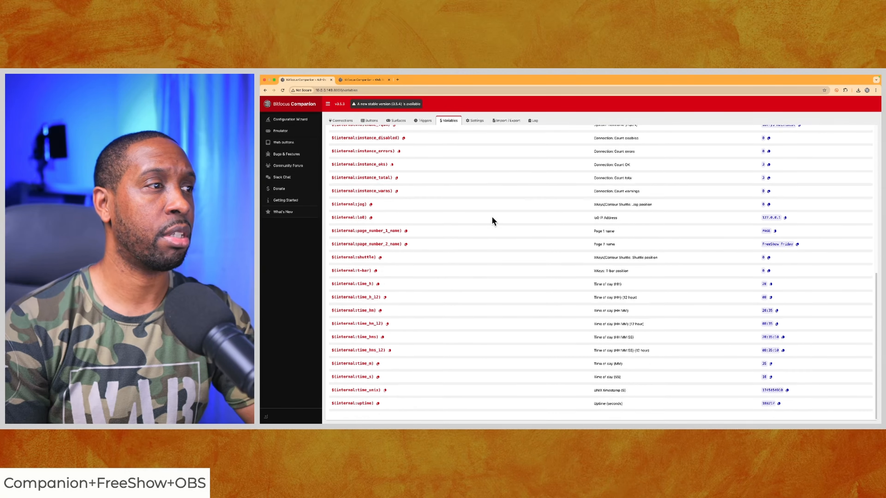
click(406, 155)
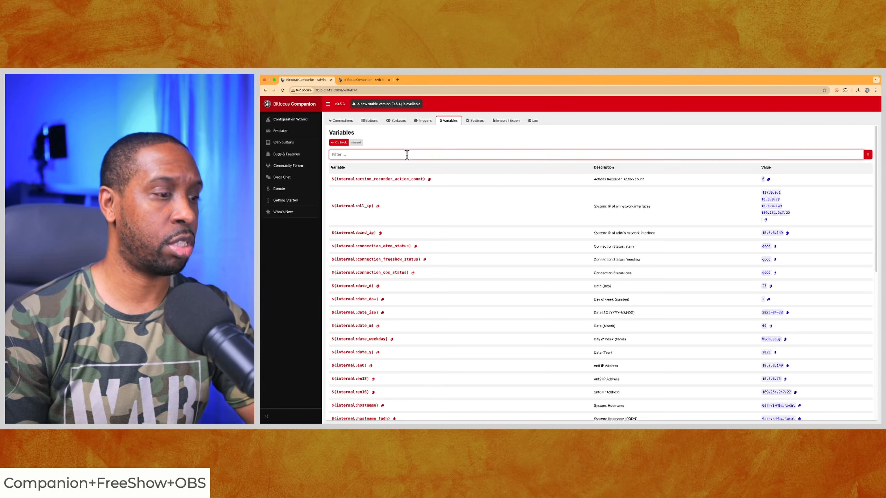
text(time)
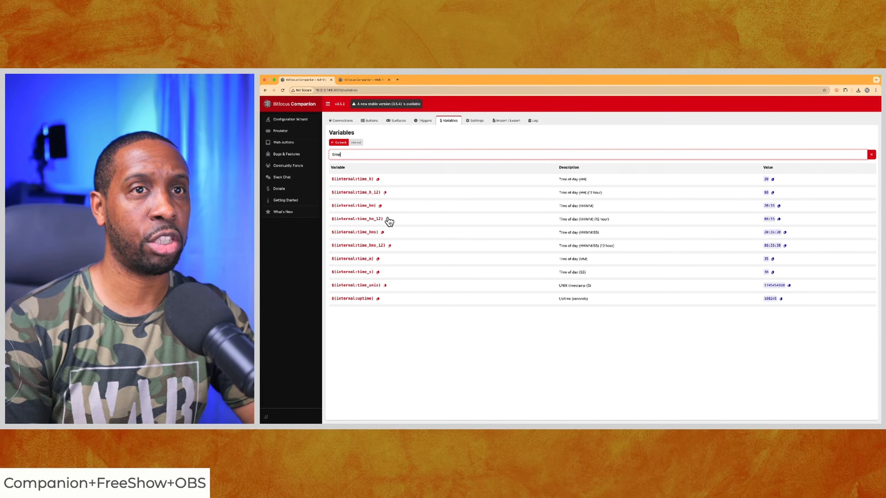
click(385, 193)
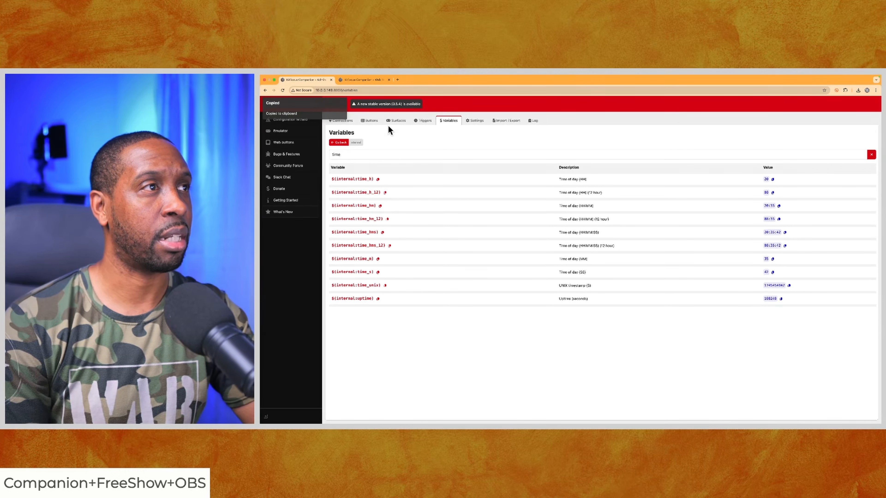
Replace the hour clock button's text with $(internal:time_h_12)
click(371, 121)
click(457, 195)
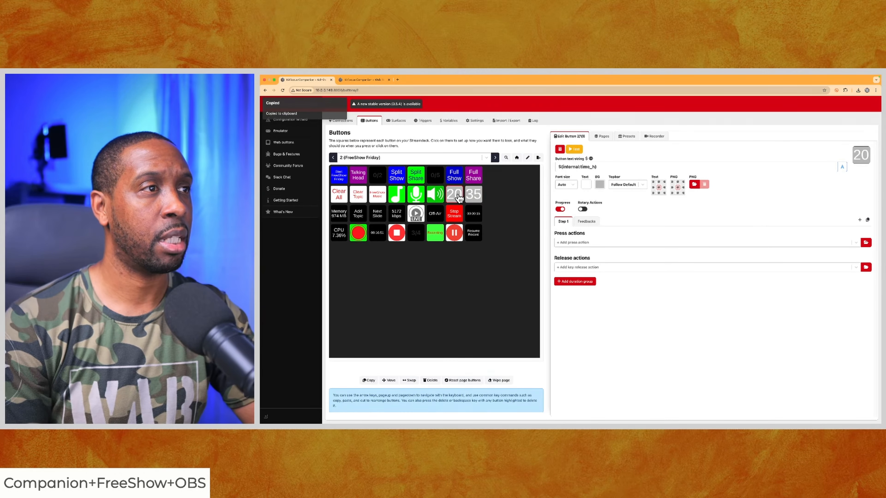
drag(605, 167, 554, 168)
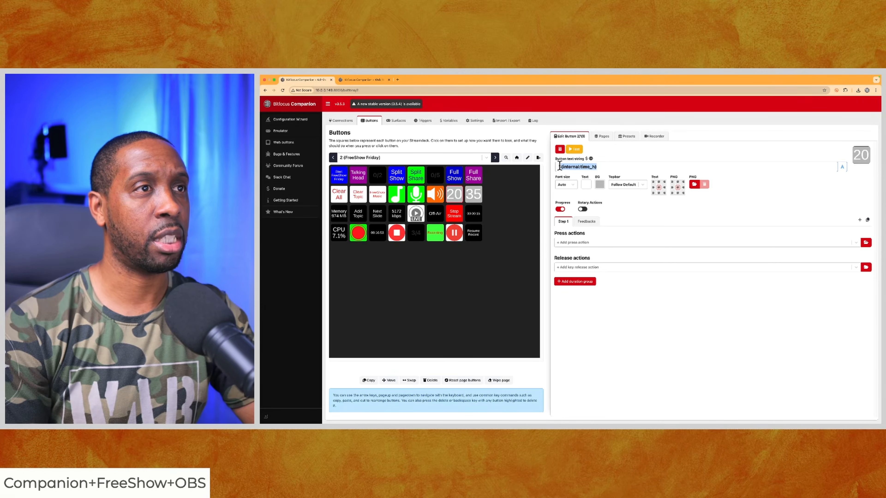
key(BackSpace)
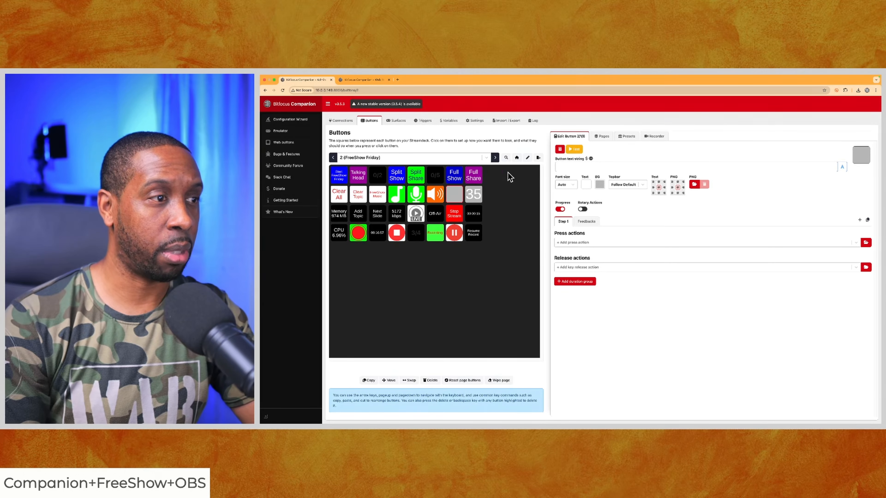
key(super+v)
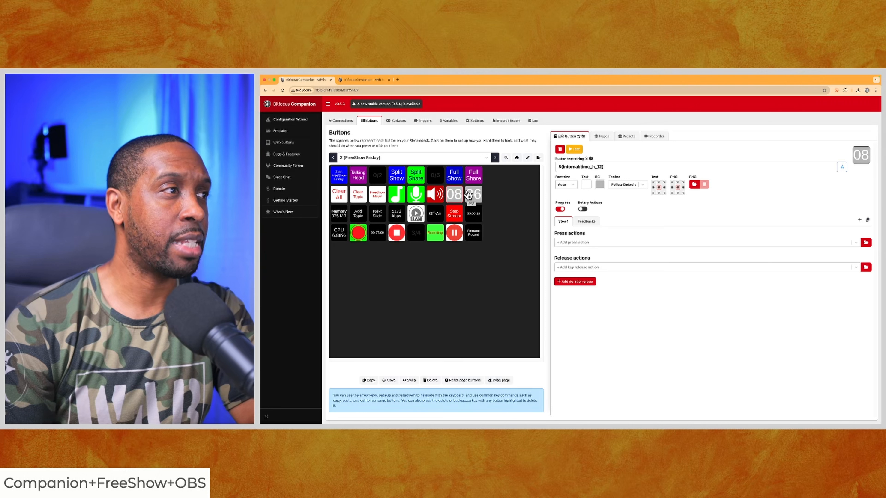
Check the Memory button's text variable and look through the list of OBS variables
click(337, 216)
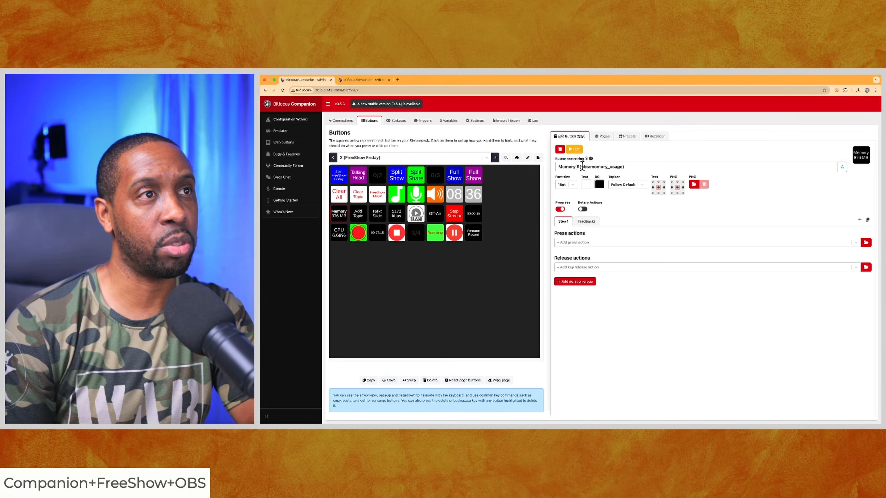
click(449, 121)
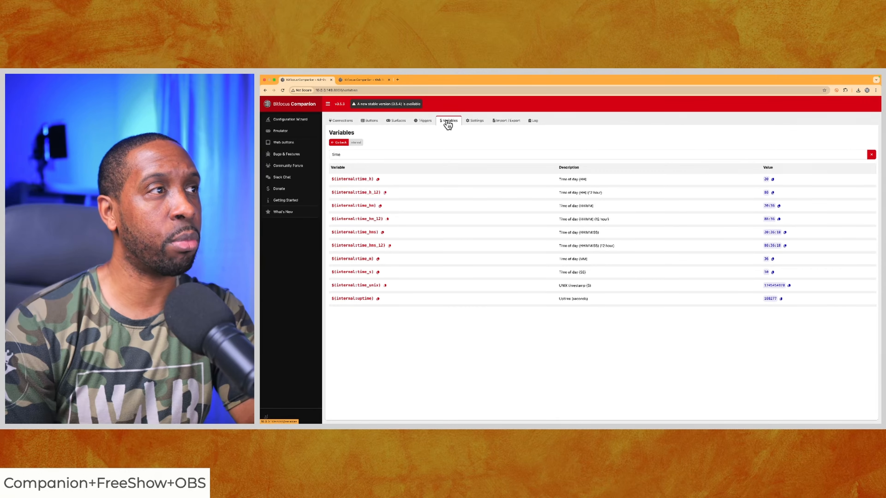
click(339, 142)
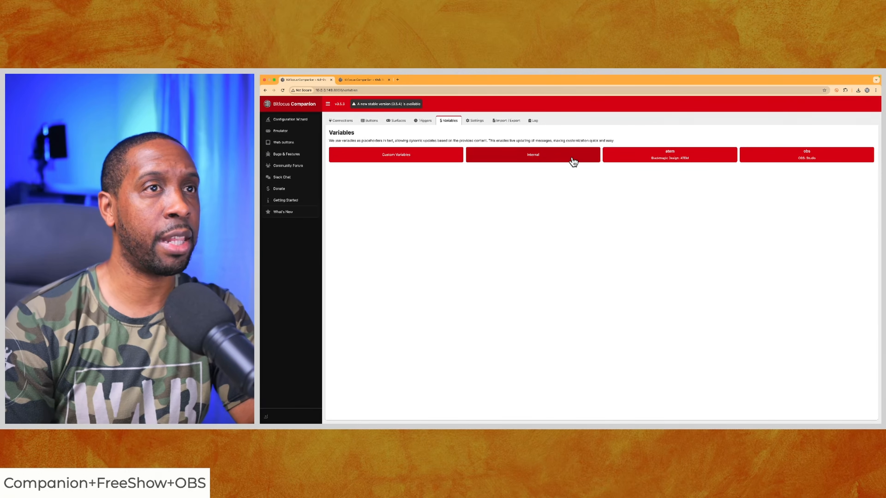
click(783, 158)
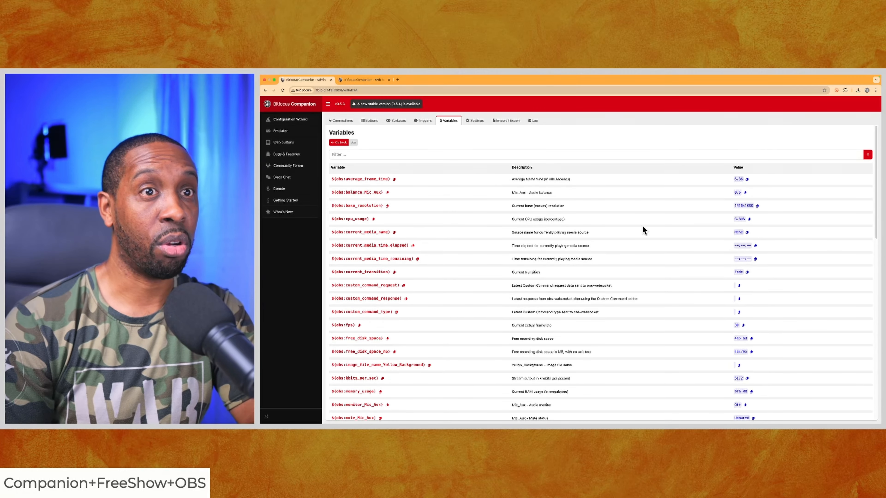
scroll(748, 191, down, 1)
scroll(748, 190, down, 3)
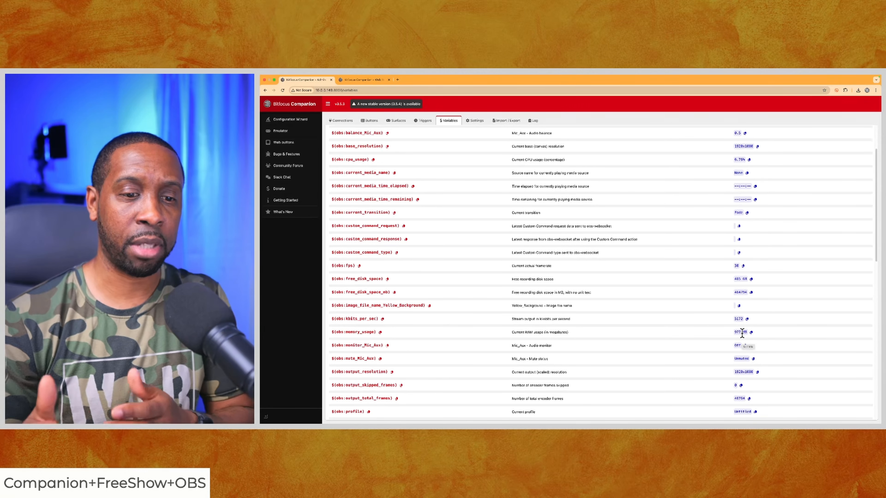
View the web buttons page, and examine the press actions of the Add Topic and Next Slide buttons
click(362, 83)
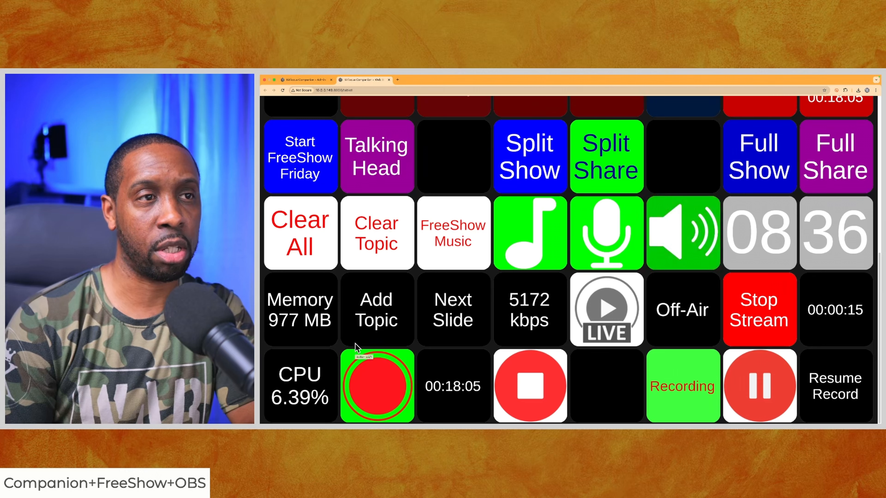
click(304, 80)
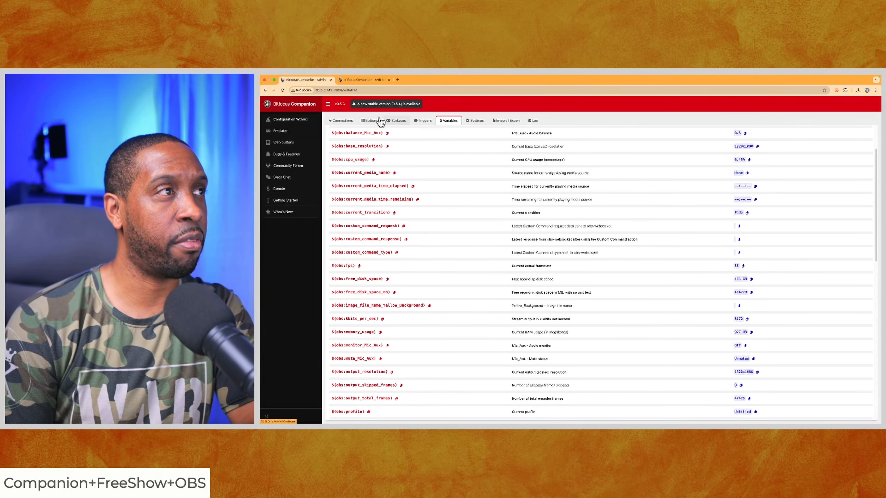
click(372, 121)
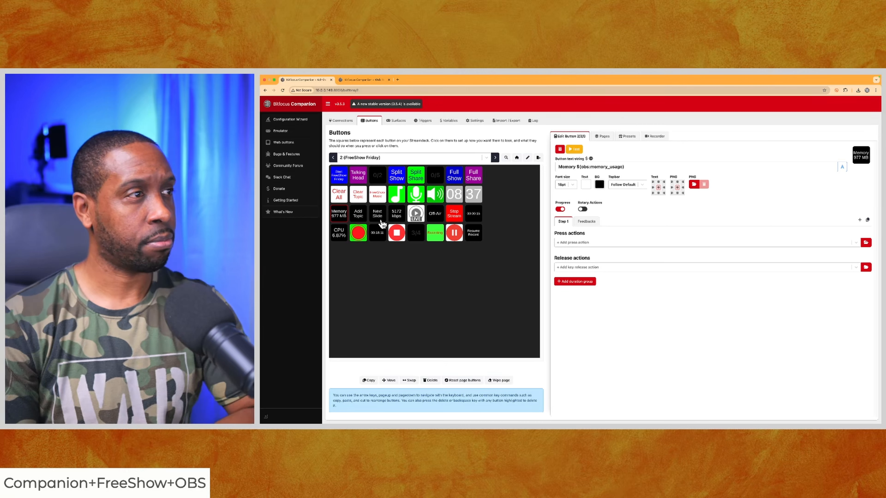
click(362, 217)
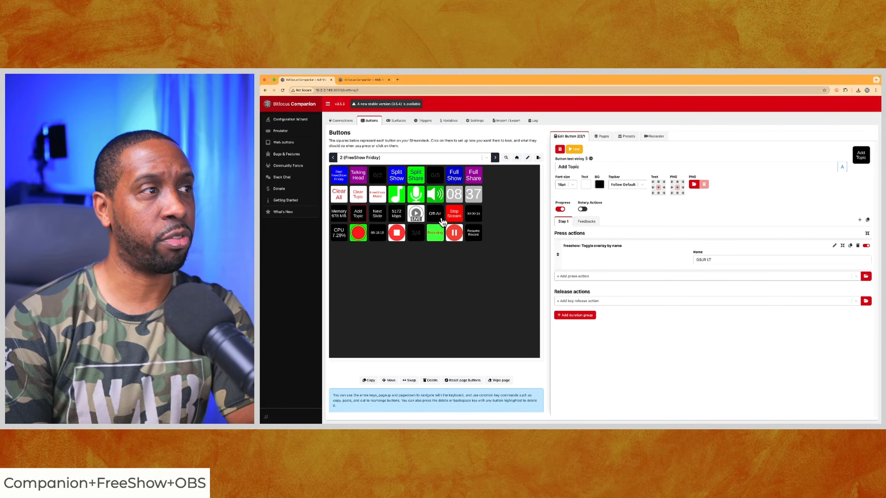
click(377, 215)
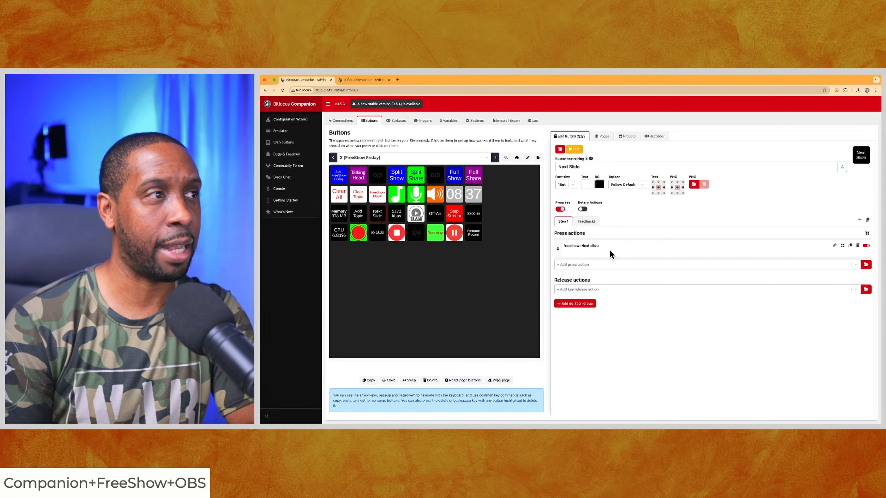
Check the kbps button's text variable and filter the OBS variables by "stream"
click(396, 213)
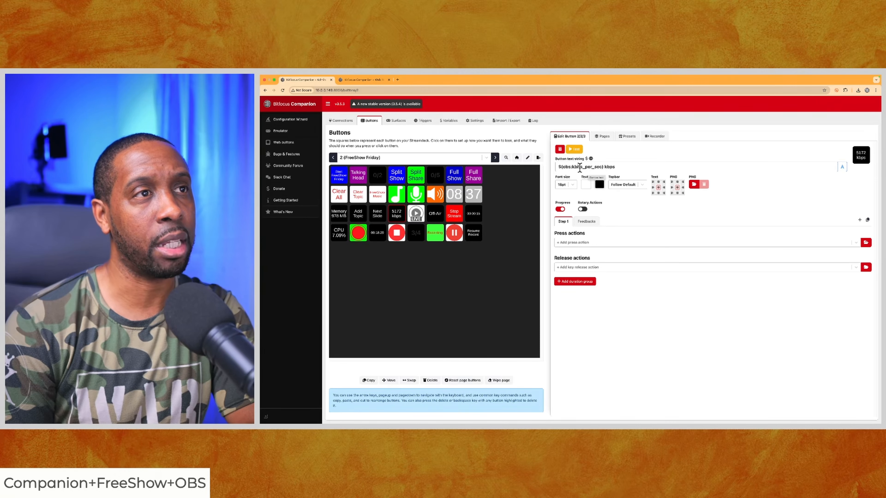
click(449, 120)
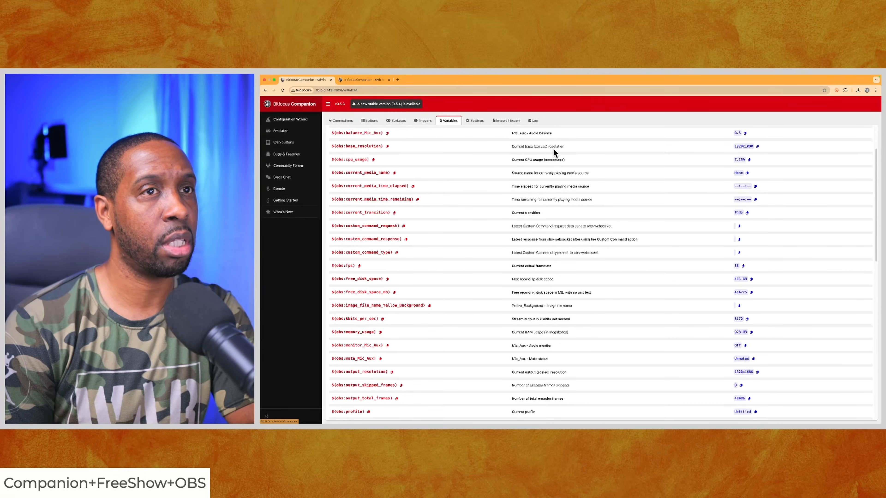
scroll(444, 139, up, 2)
click(354, 155)
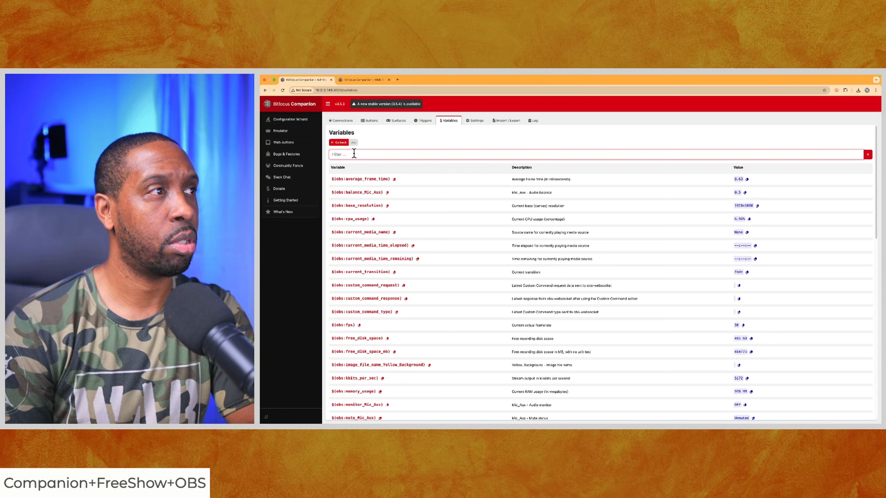
text(stream)
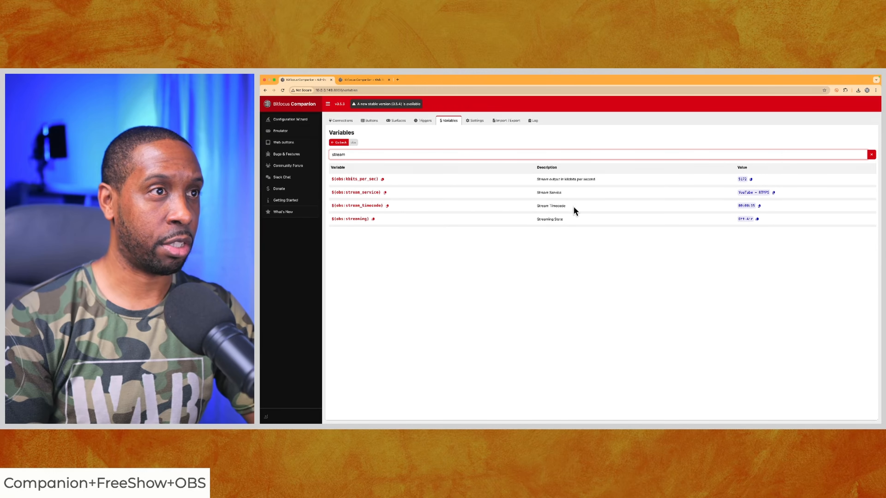
Compare the Off-Air button's text variable with the filtered OBS stream variables, and return to the variable categories
click(369, 120)
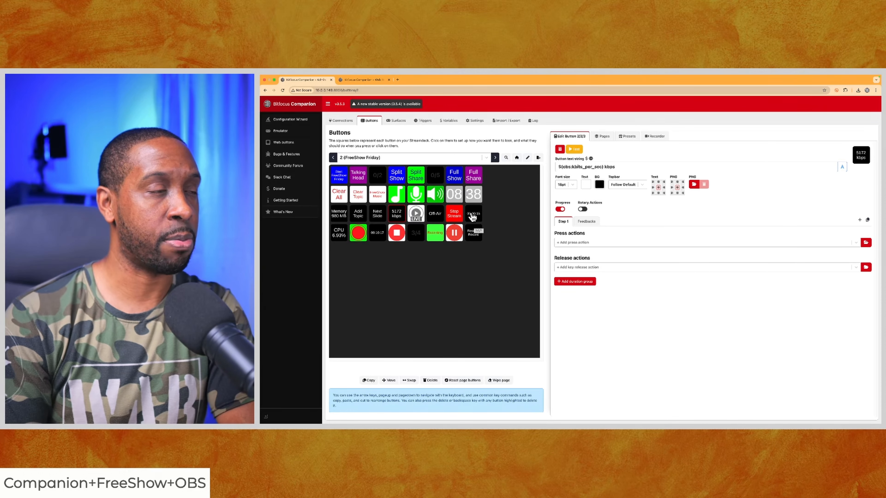
click(437, 215)
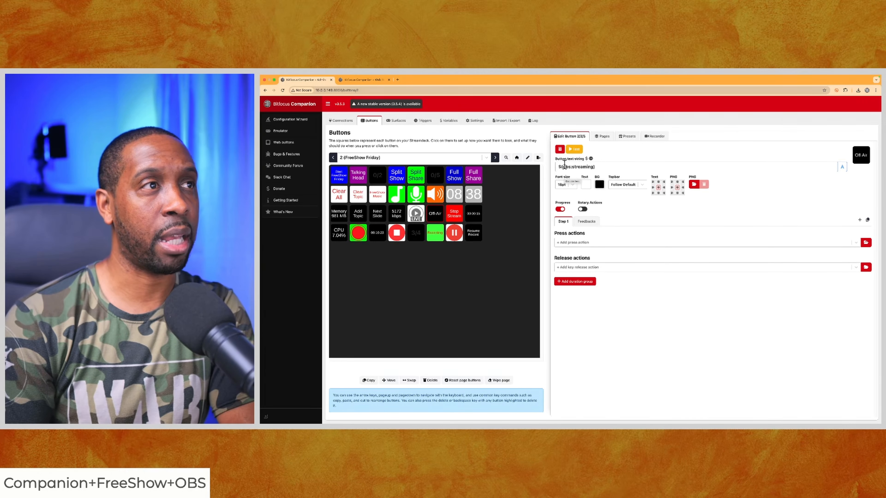
click(449, 120)
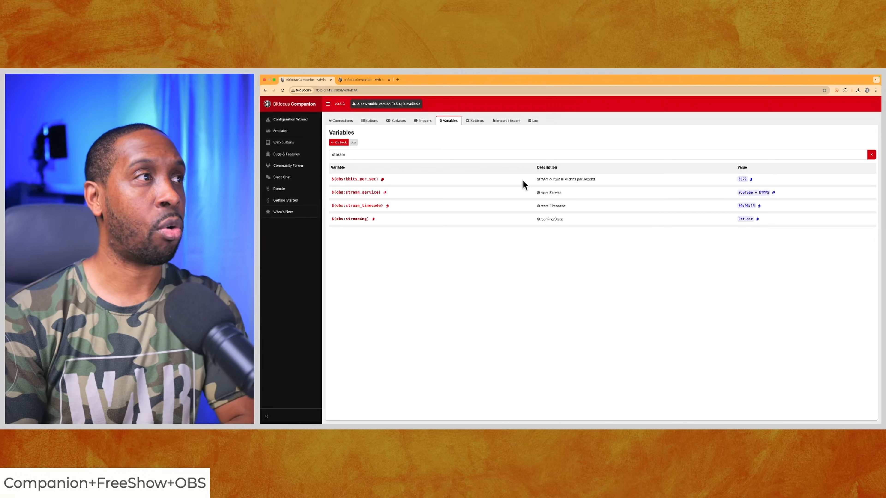
click(338, 143)
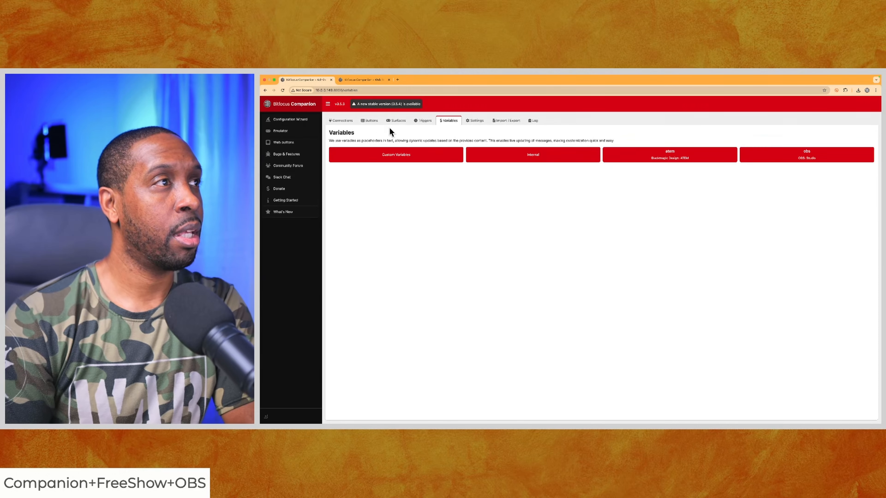
Examine the press actions of the LIVE, Off-Air and Stop Stream buttons
click(372, 122)
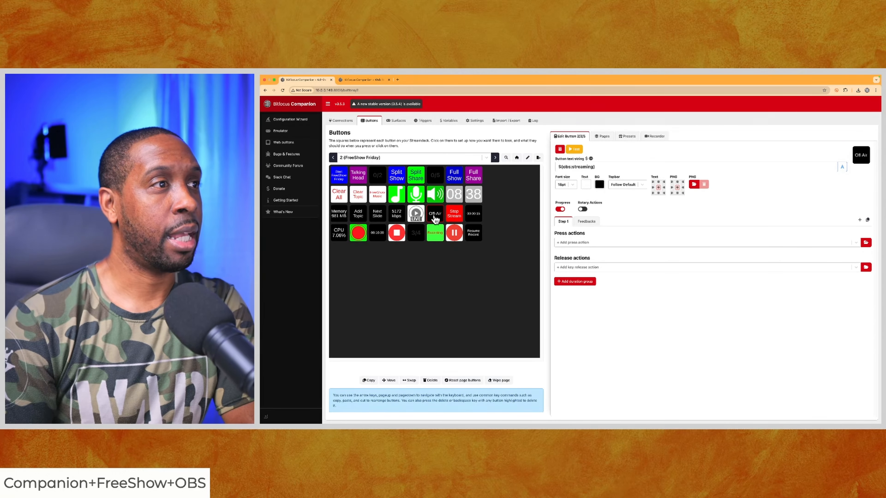
click(417, 214)
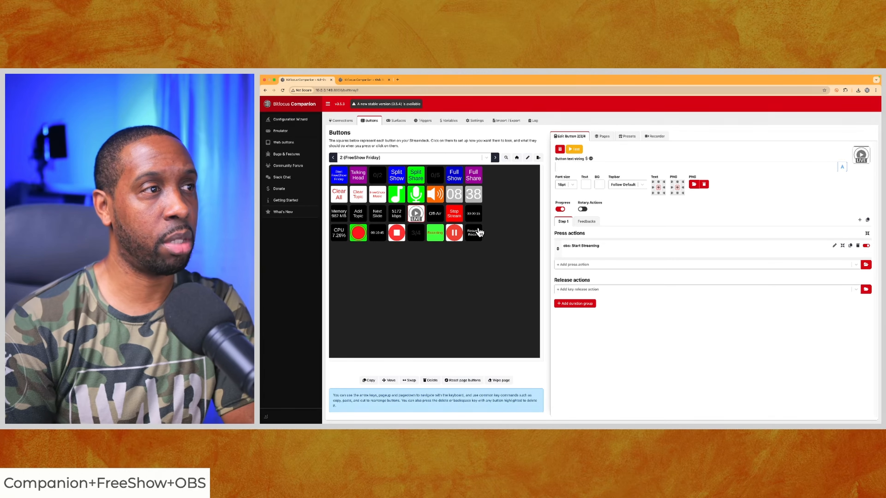
click(435, 214)
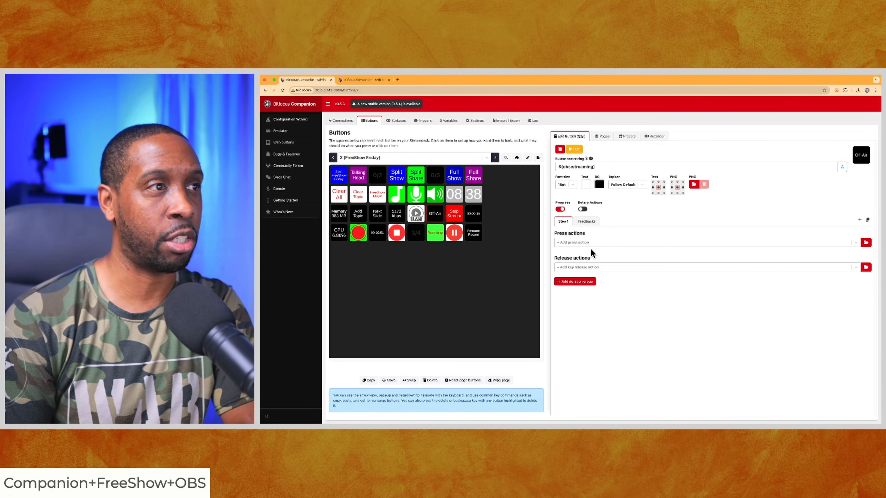
click(456, 222)
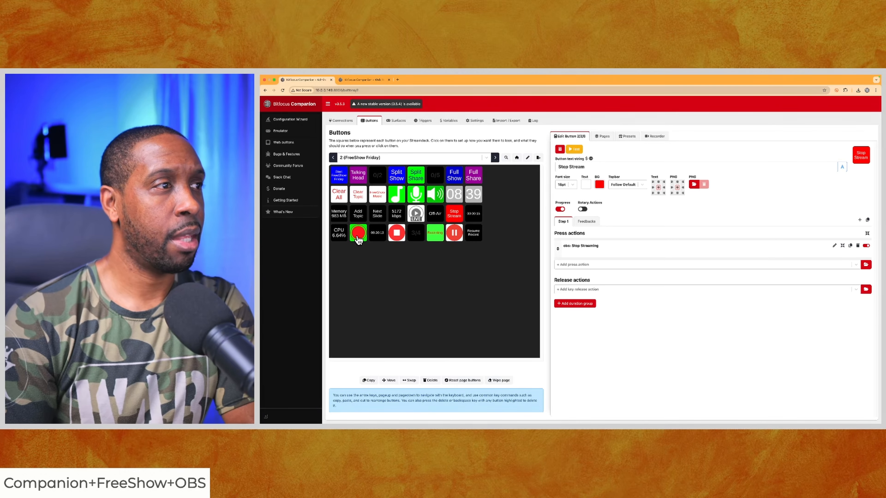
Check the recording timecode button's text variable and filter the OBS variables by "record"
click(378, 236)
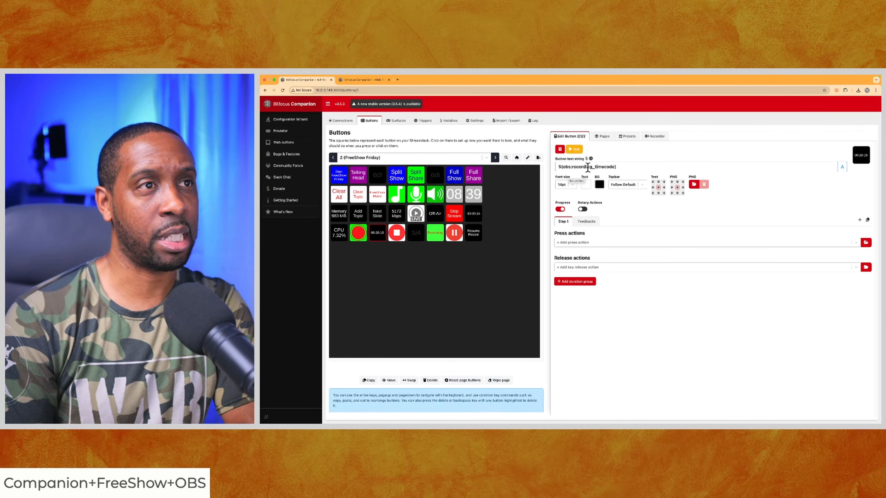
click(450, 121)
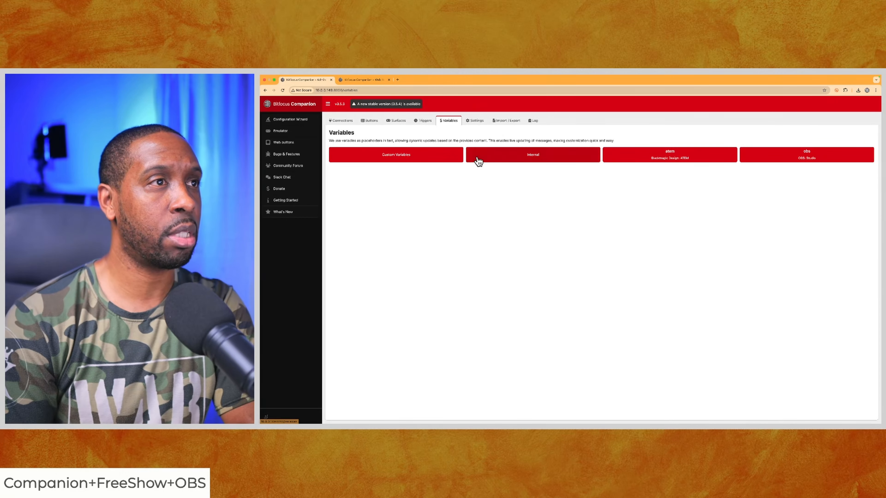
click(773, 156)
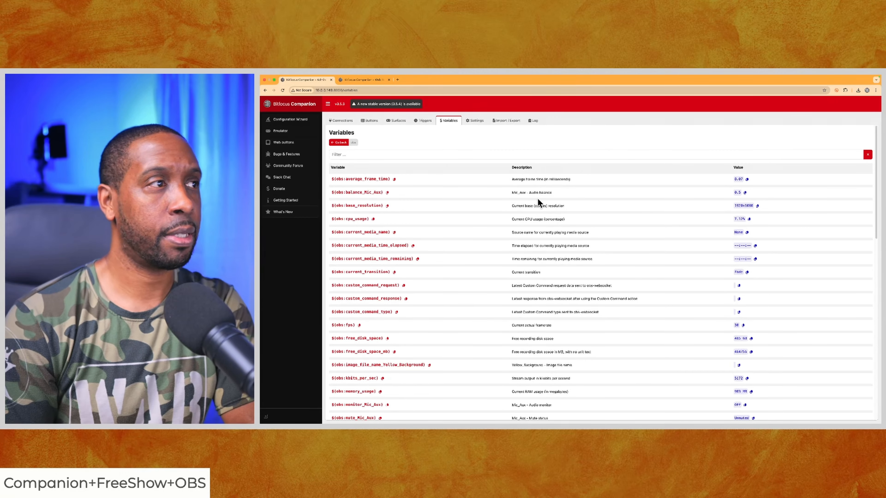
click(386, 154)
text(re)
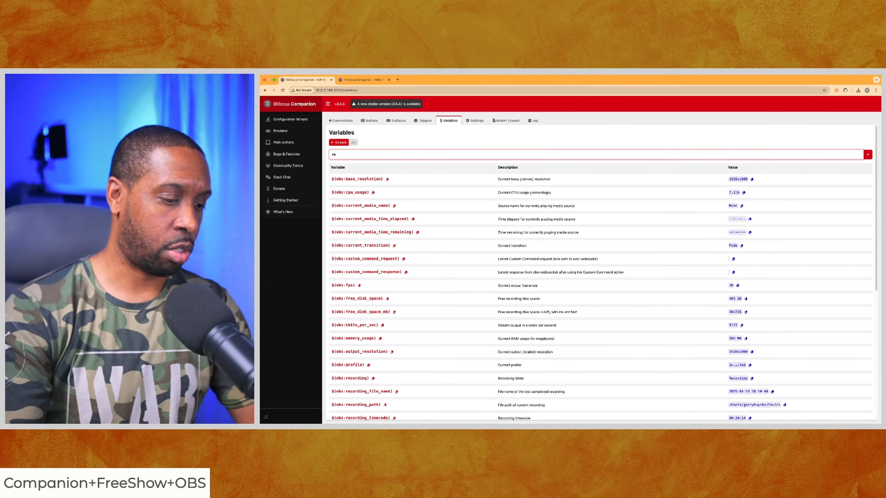
text(cord)
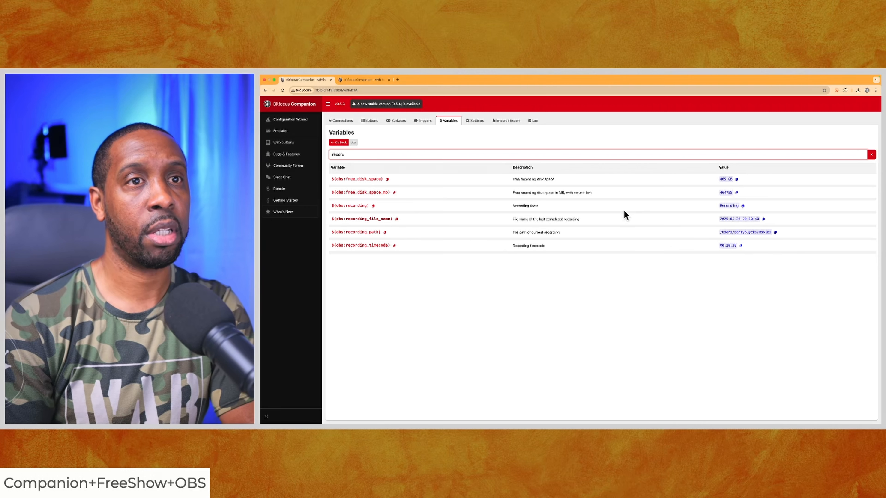
Return to the button grid and examine the text string and press action of the stop-recording icon button
click(338, 142)
click(372, 121)
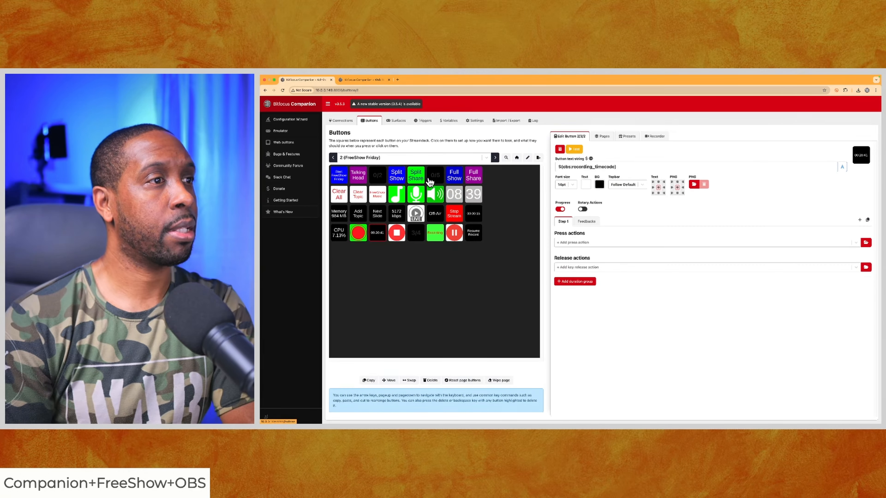
click(400, 237)
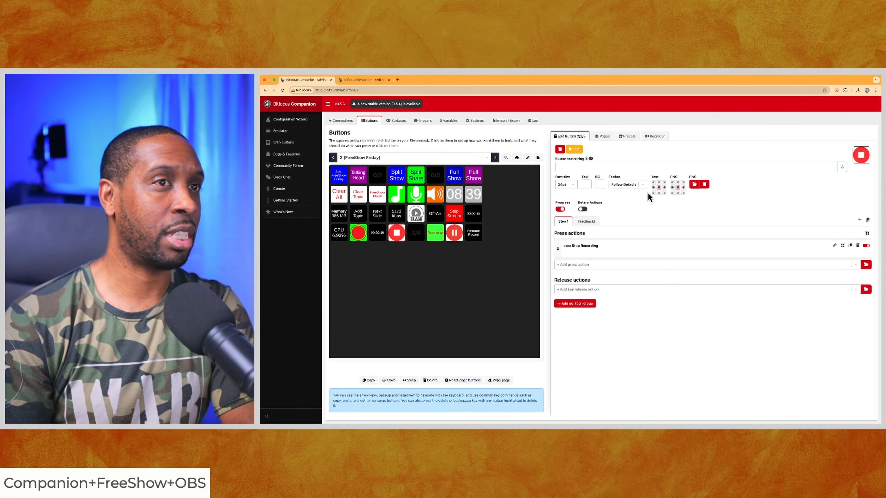
click(563, 166)
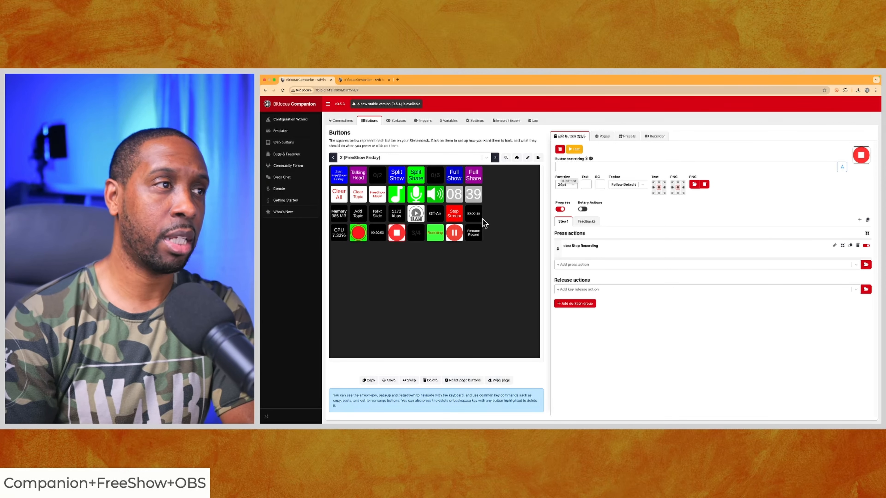
click(419, 237)
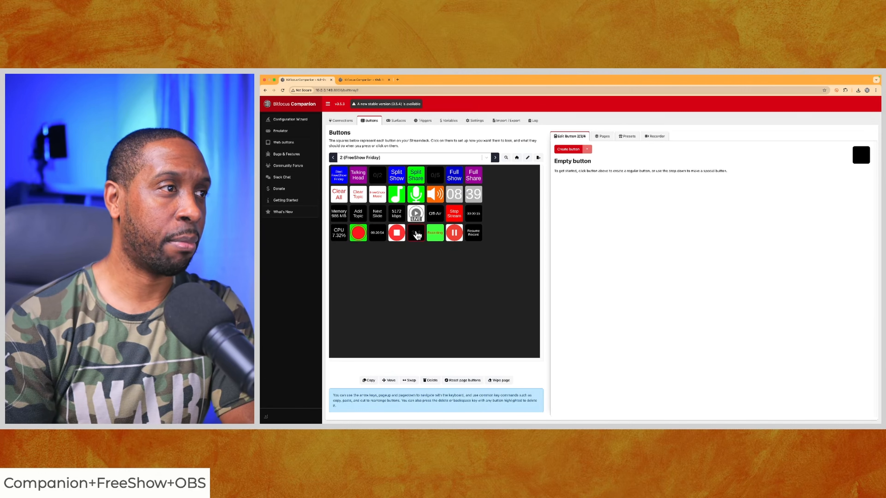
Compare the recording status button's text variable with the OBS variables filtered by "record", and view the web buttons page
click(434, 237)
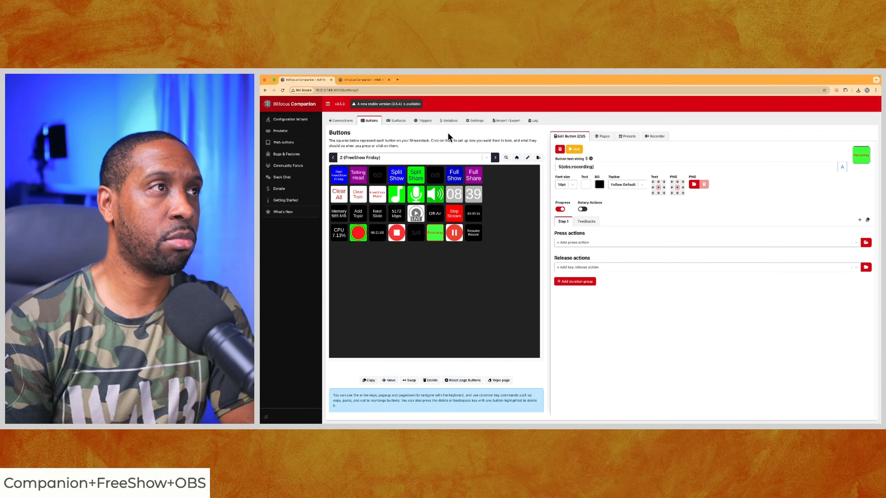
click(450, 122)
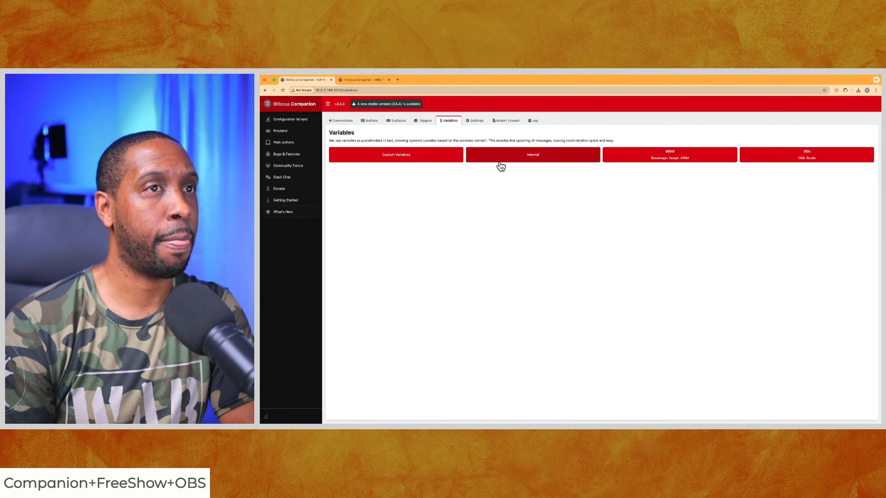
click(772, 154)
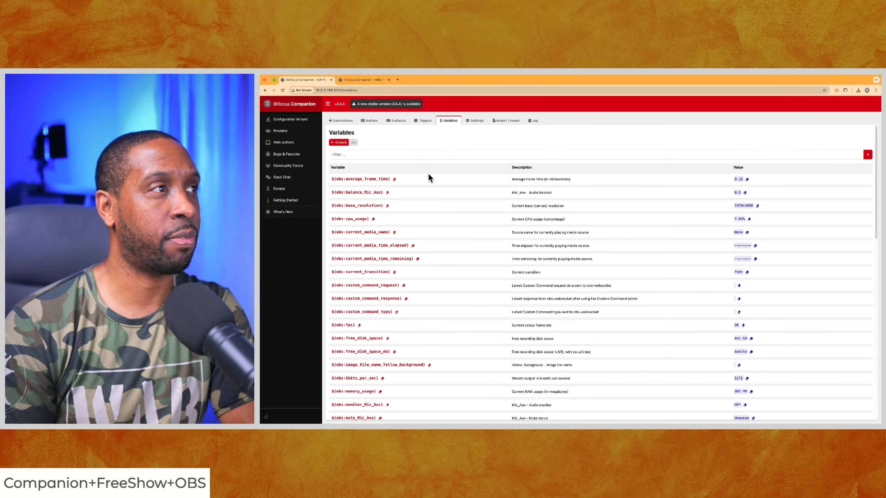
click(420, 156)
text(record)
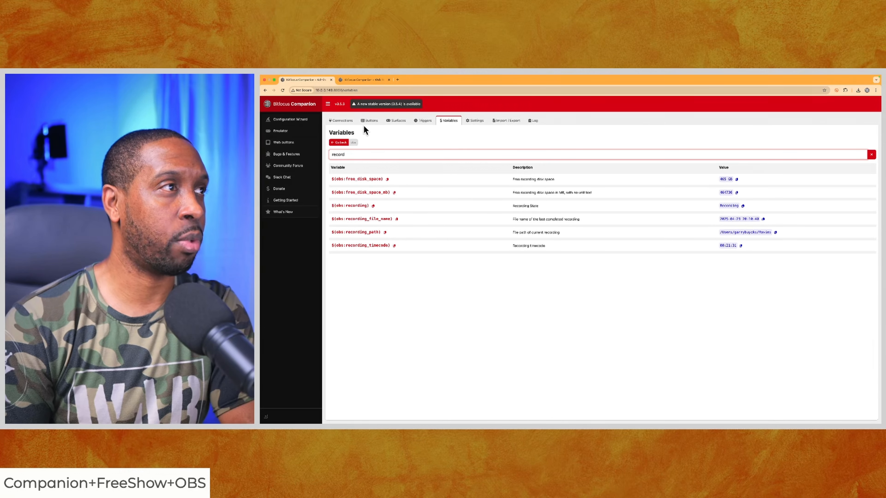
click(370, 122)
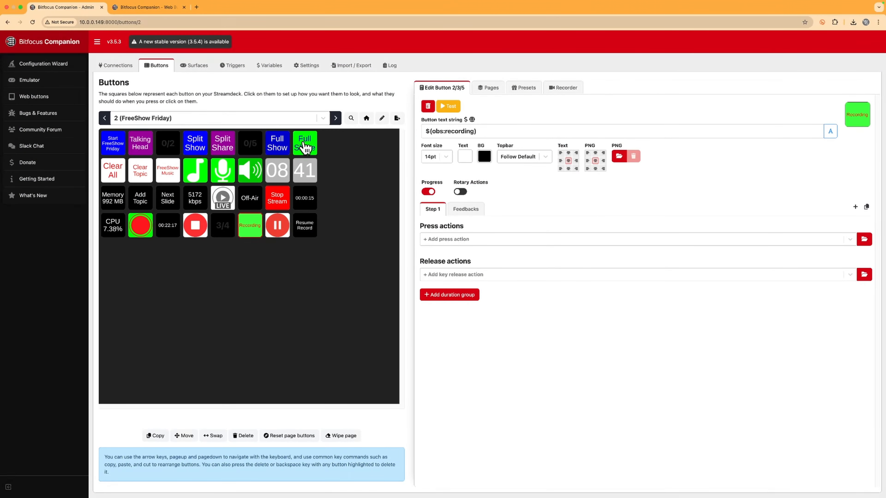
click(149, 8)
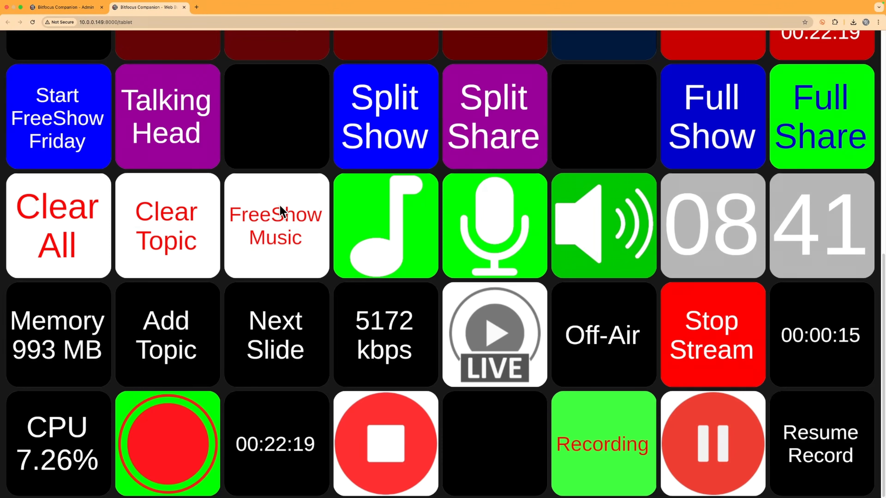